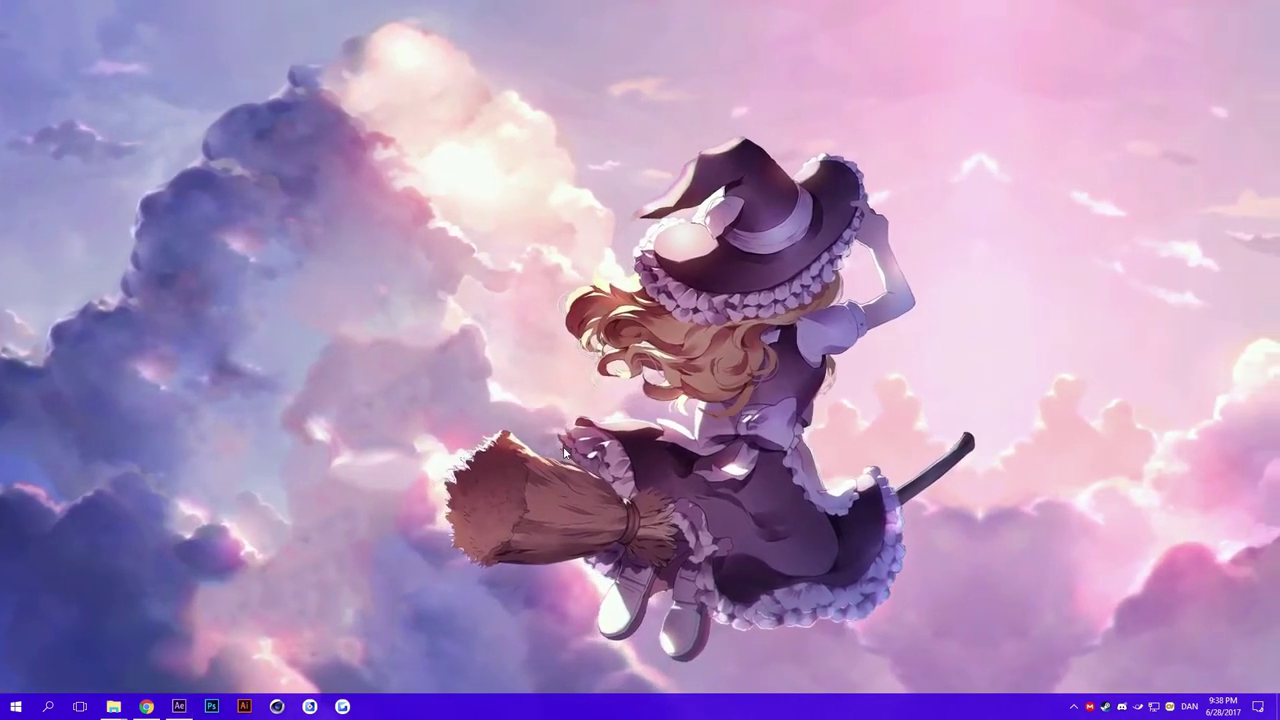
Bring After Effects back and create a new 1920x1080, 29.97 fps composition, Comp 1.
click(179, 706)
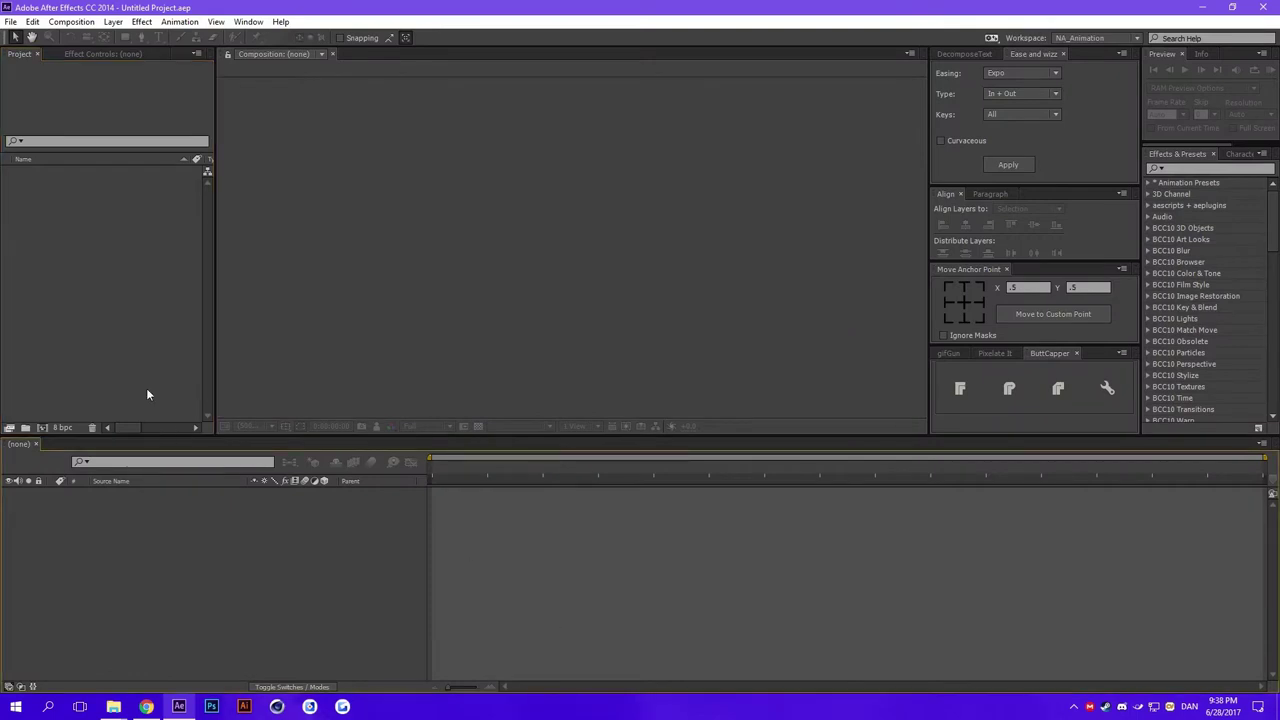
right_click(108, 232)
click(130, 241)
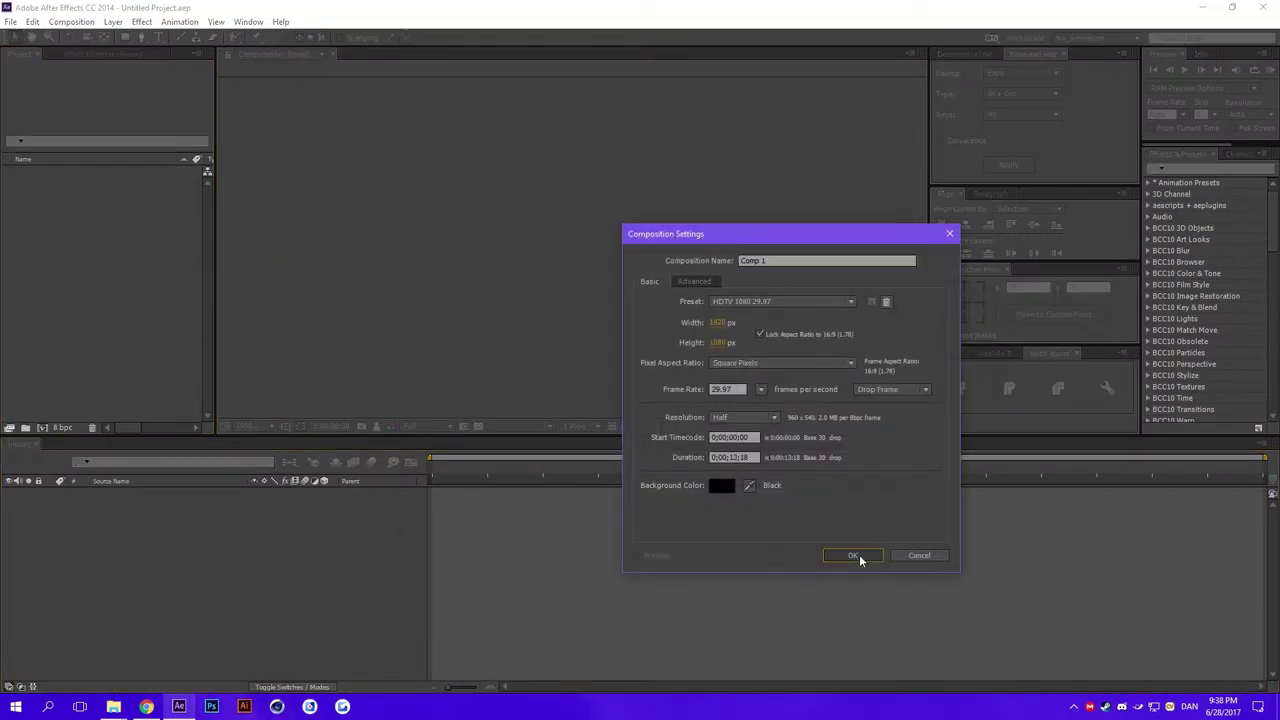
click(858, 555)
Add a Pale Gray-Yellow solid layer, Solid 1, filling Comp 1.
right_click(315, 542)
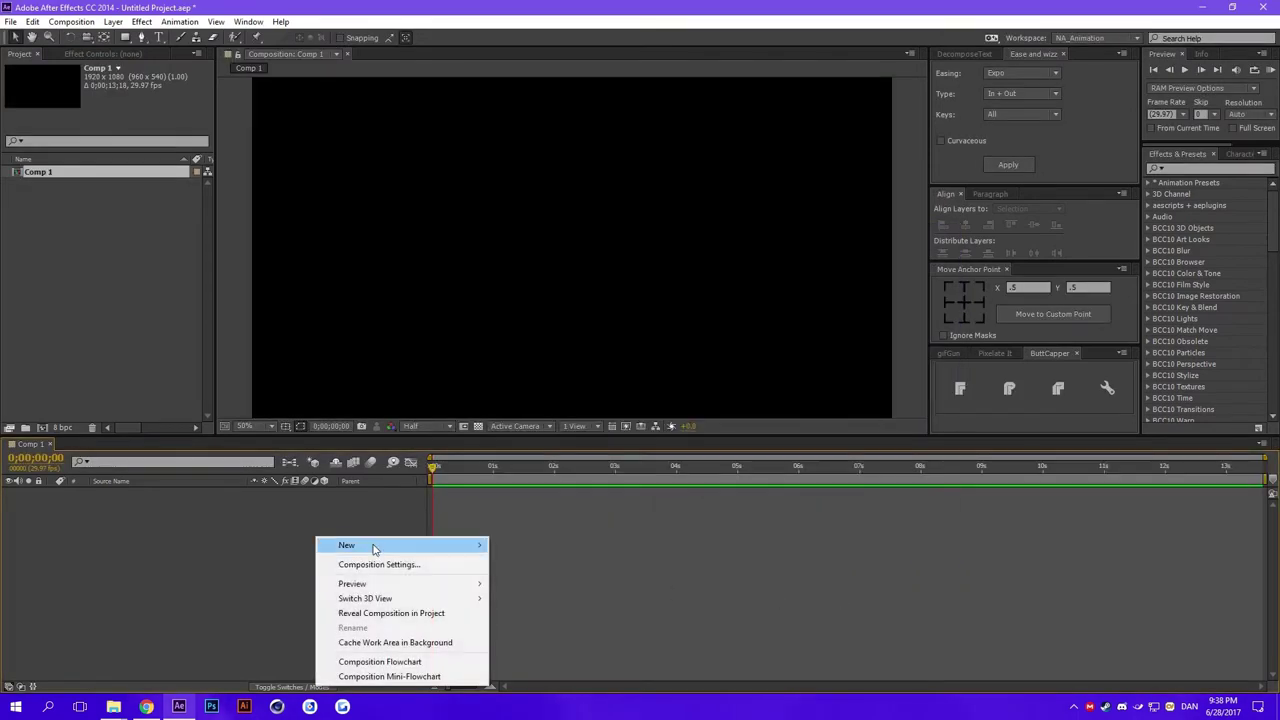
click(470, 565)
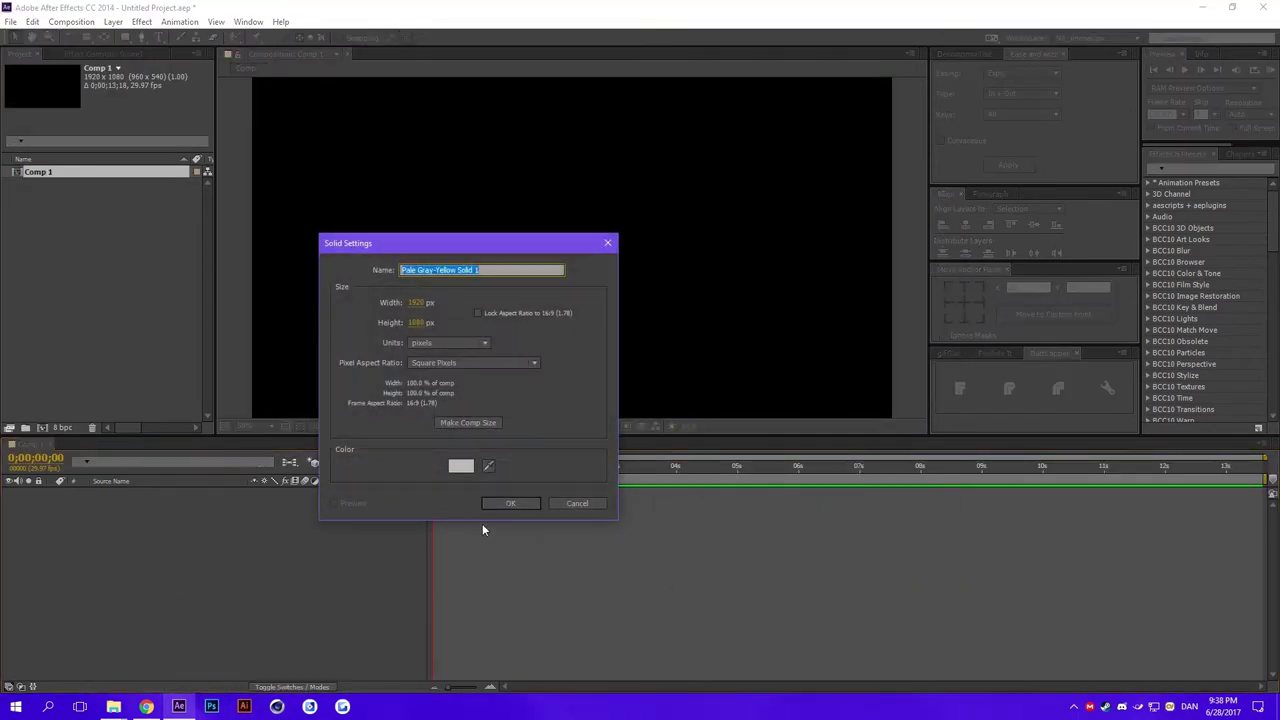
click(509, 503)
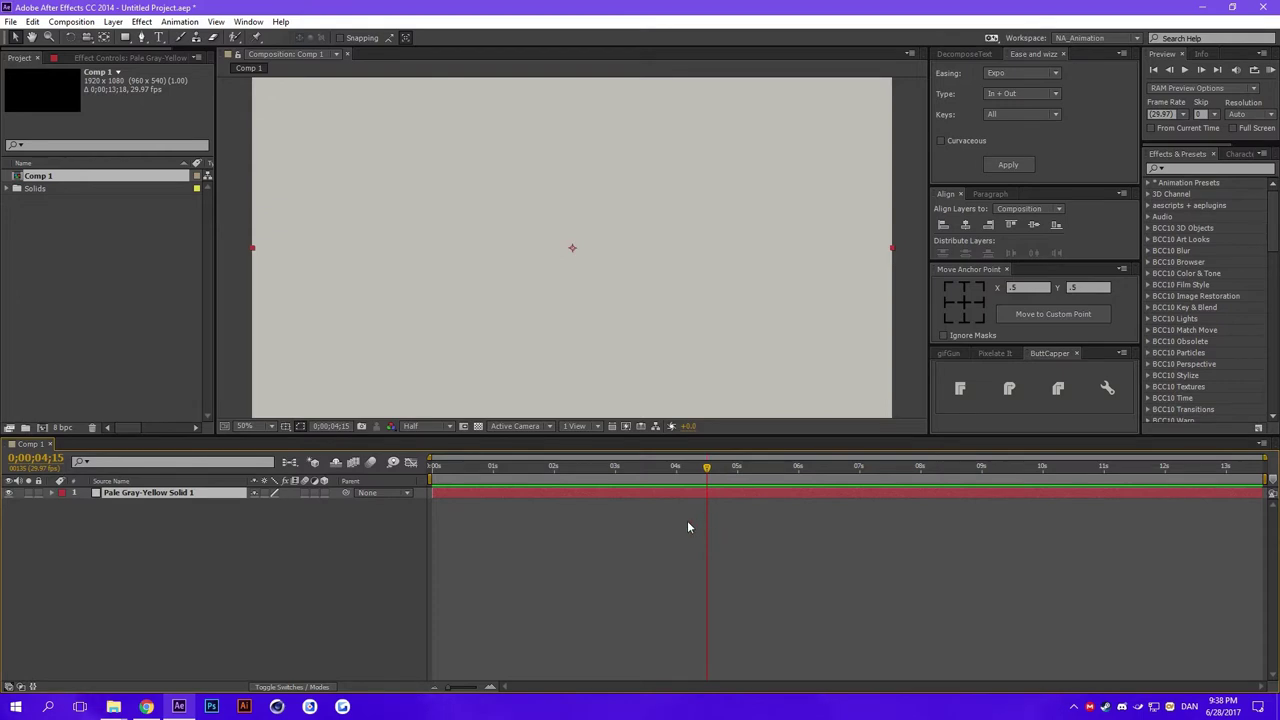
Split Solid 1 with Ctrl+Shift+D, then trim layer 1 with [ and ] so it ends at 0;00;03;25.
key(ctrl+shift+d)
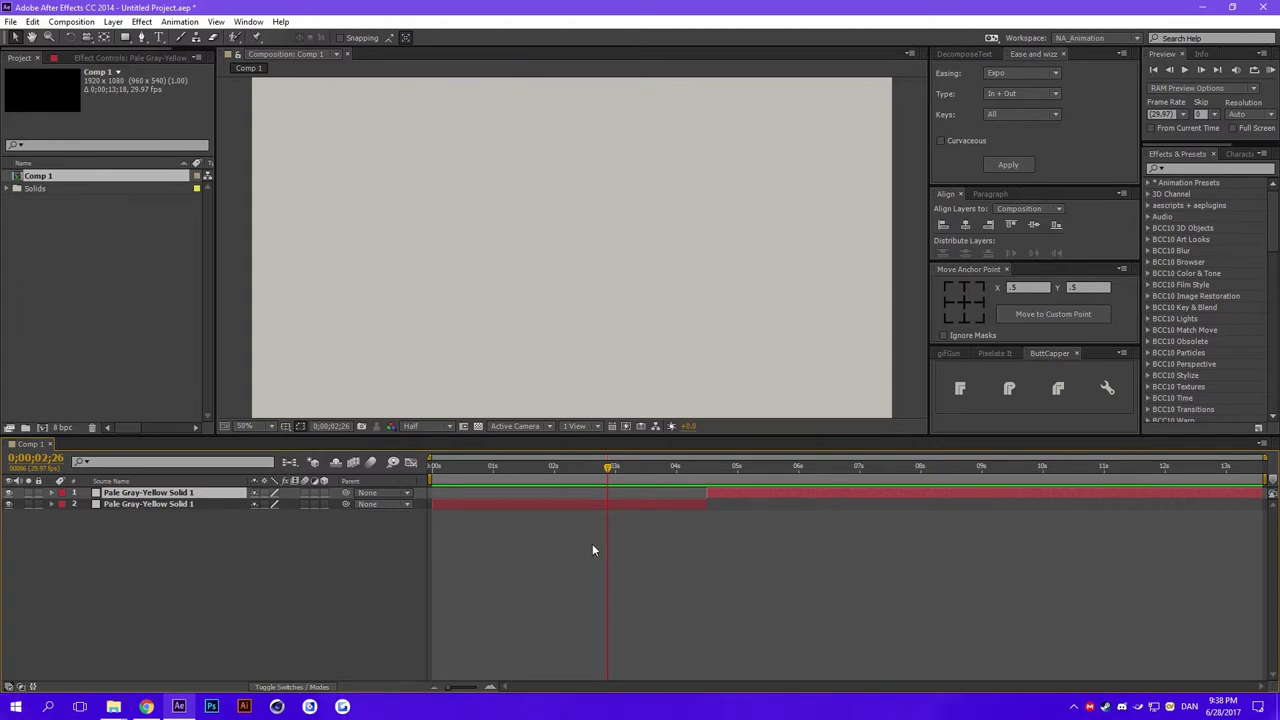
key(bracketleft)
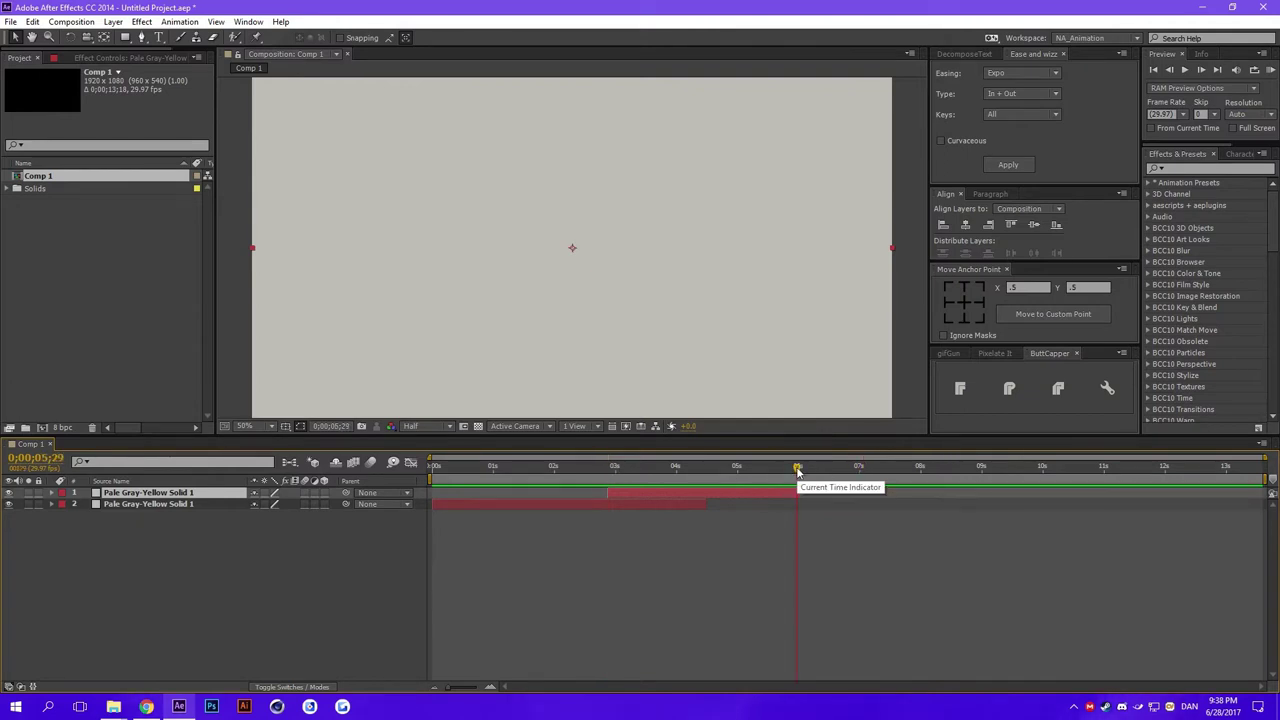
drag(594, 478, 867, 477)
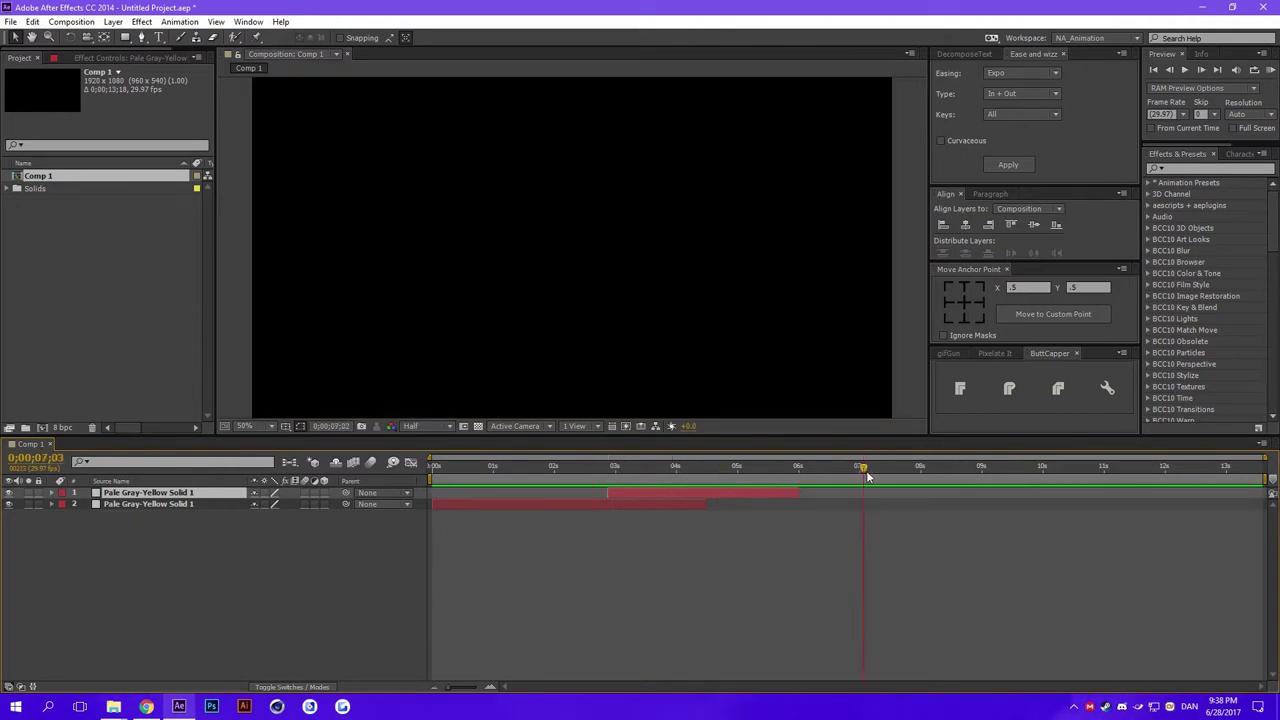
key(bracketleft)
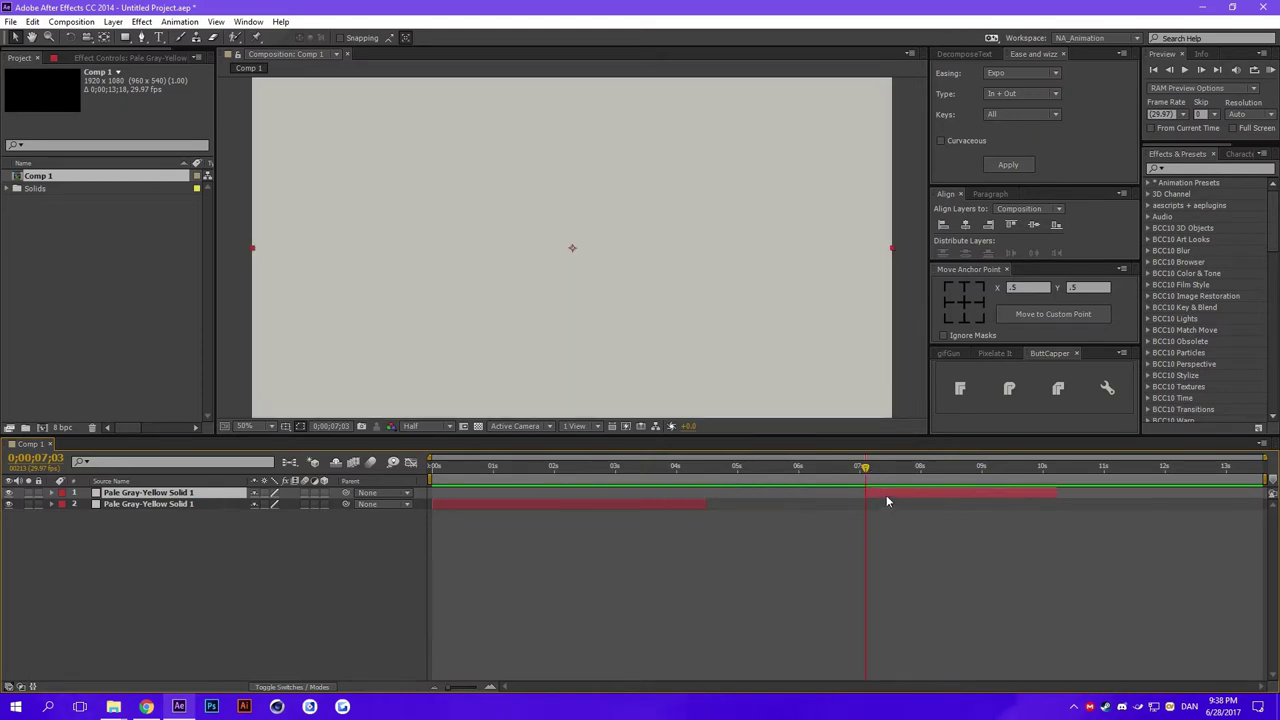
drag(699, 474, 667, 479)
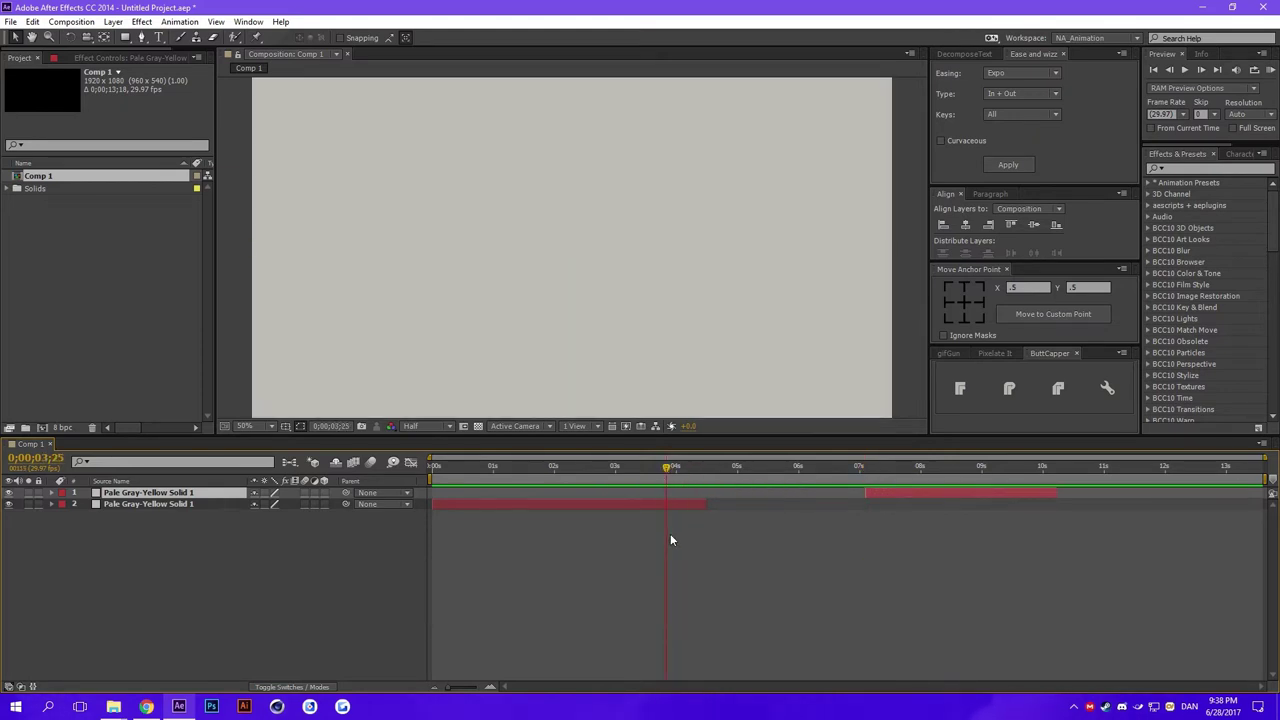
key(bracketright)
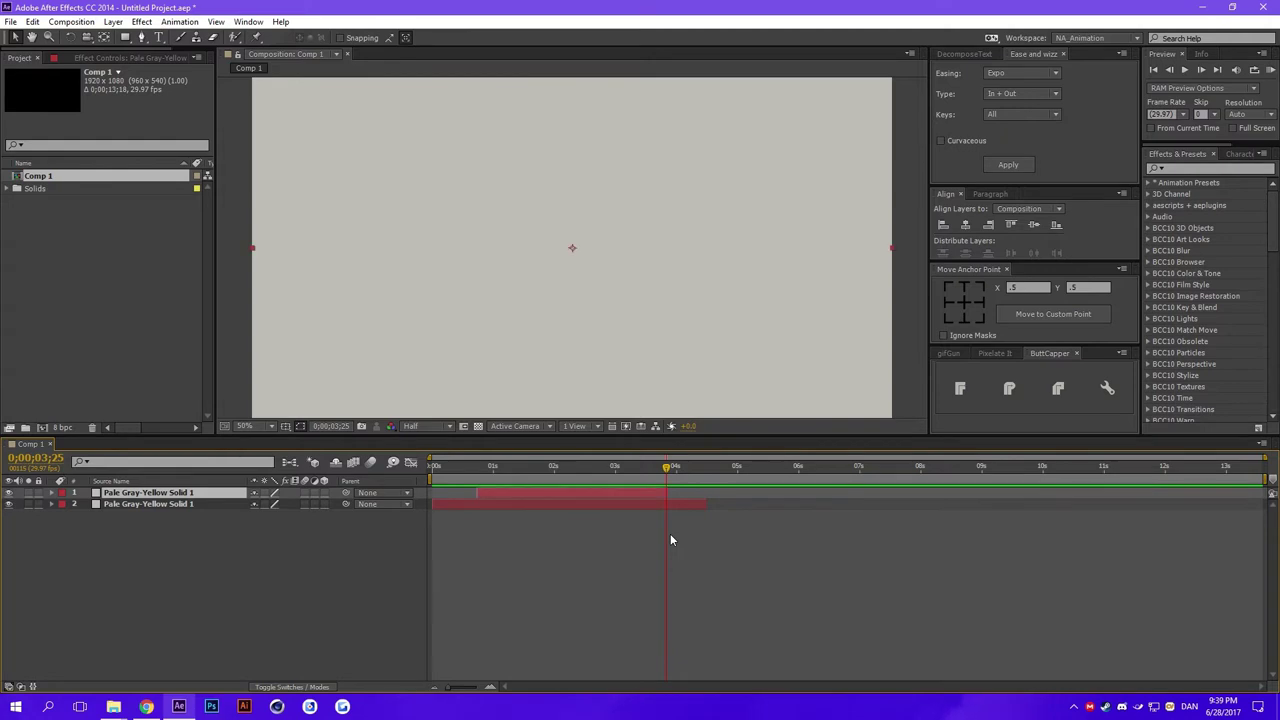
click(662, 560)
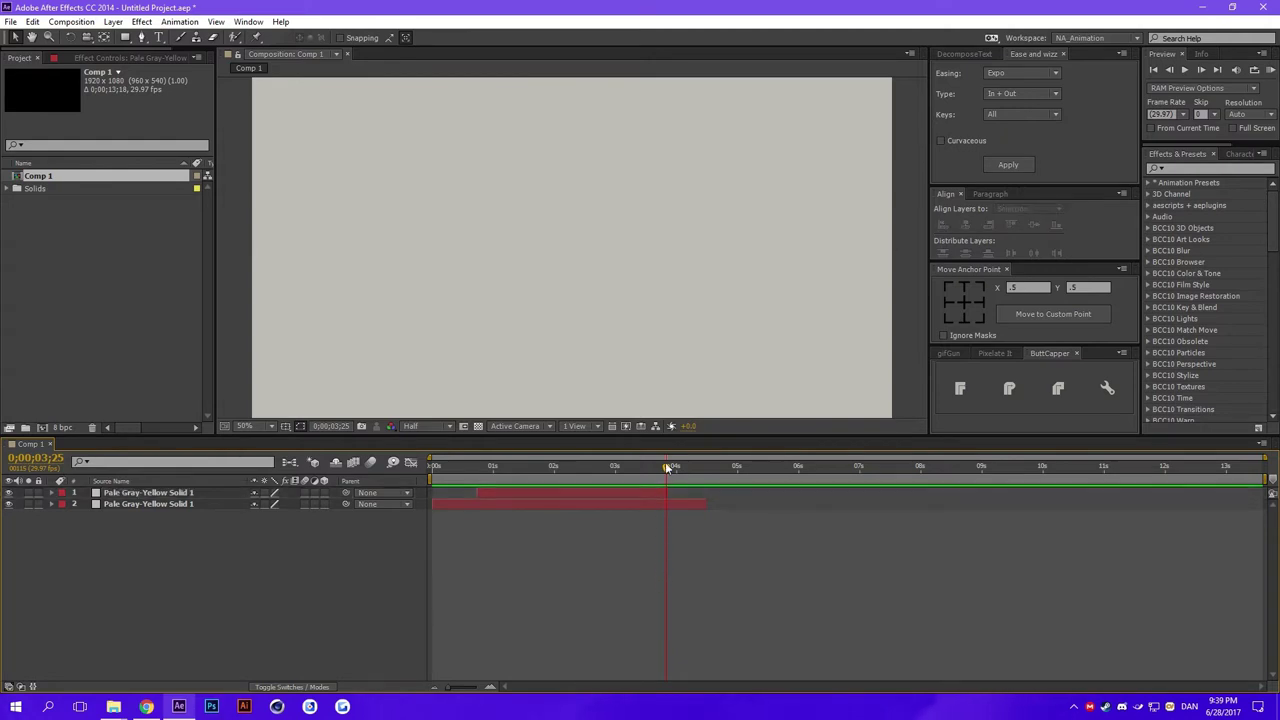
drag(666, 466, 602, 476)
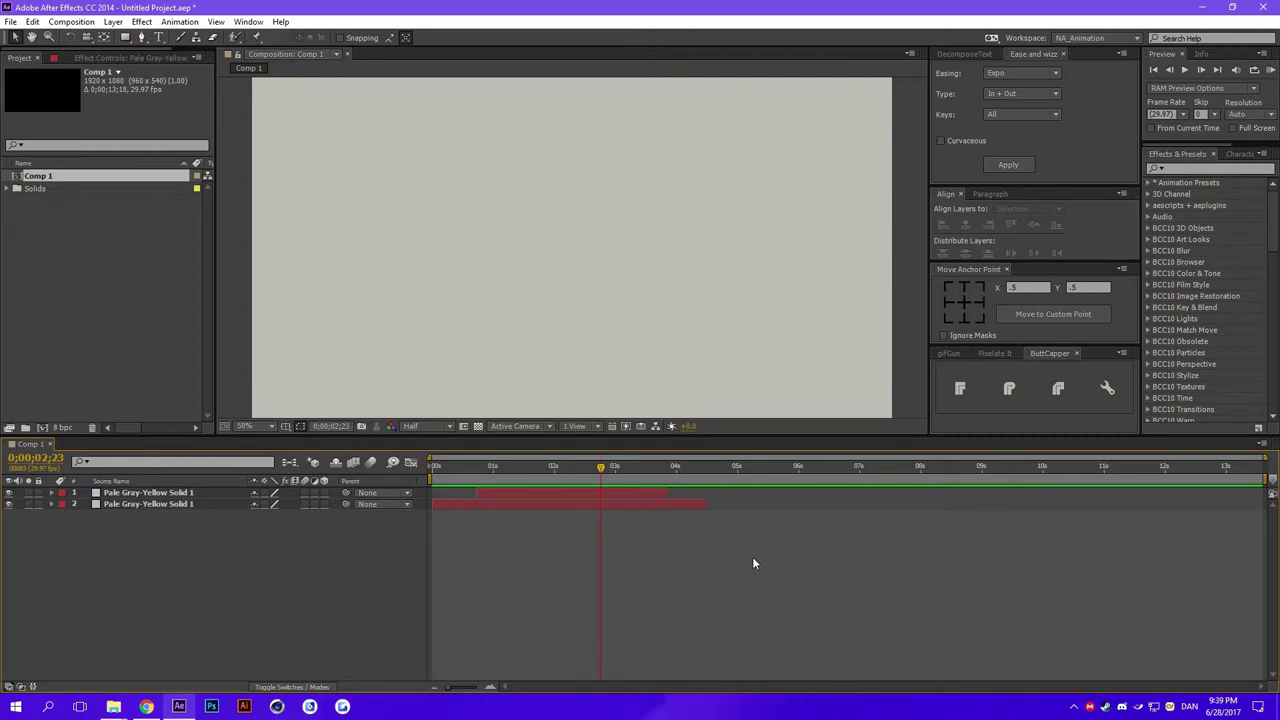
Check the active keyboard language, then open the Help > Keyboard Shortcuts reference.
click(1192, 705)
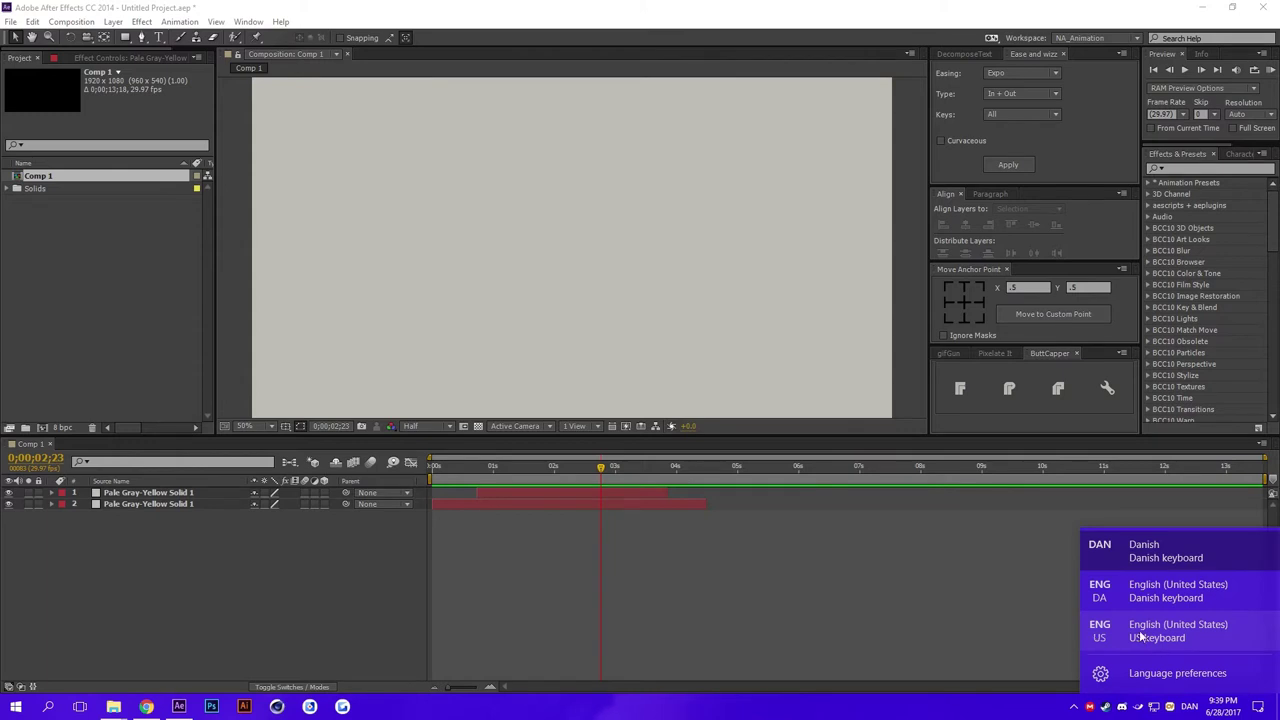
click(1205, 638)
click(929, 686)
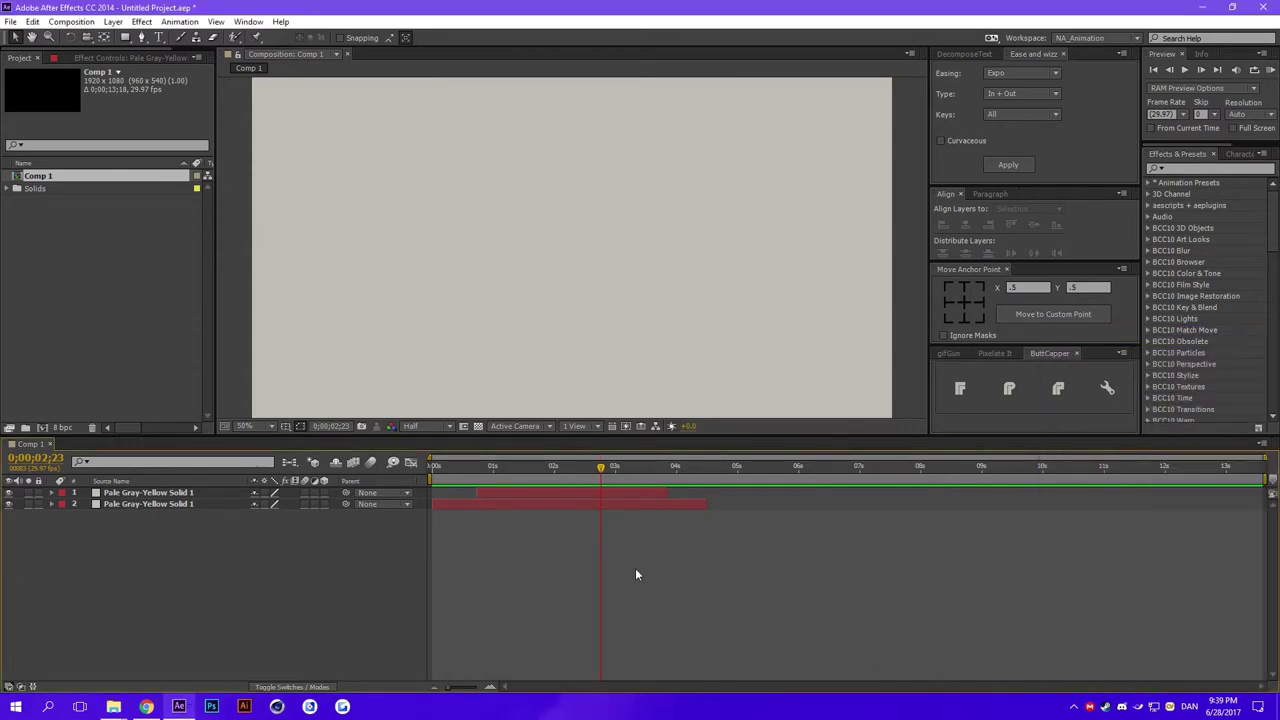
click(282, 22)
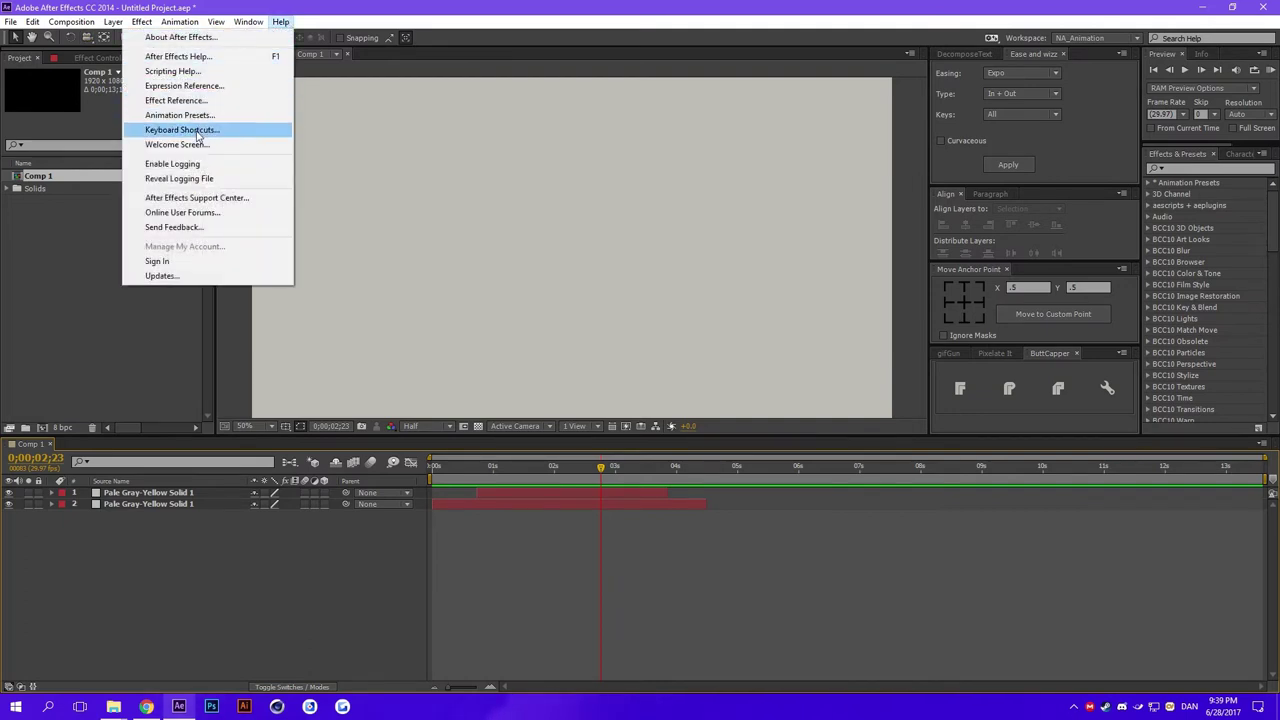
click(200, 131)
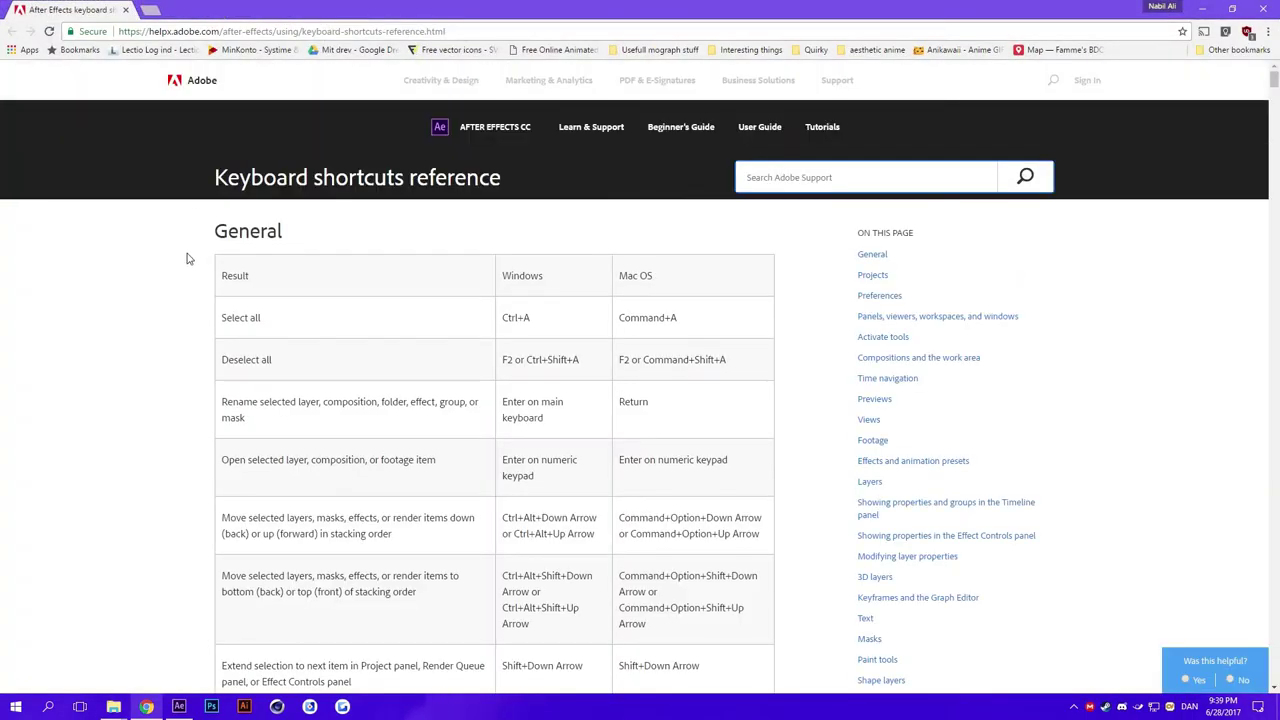
Read the Adobe shortcuts page down to the Time navigation table, then return to After Effects.
scroll(183, 436, down, 12)
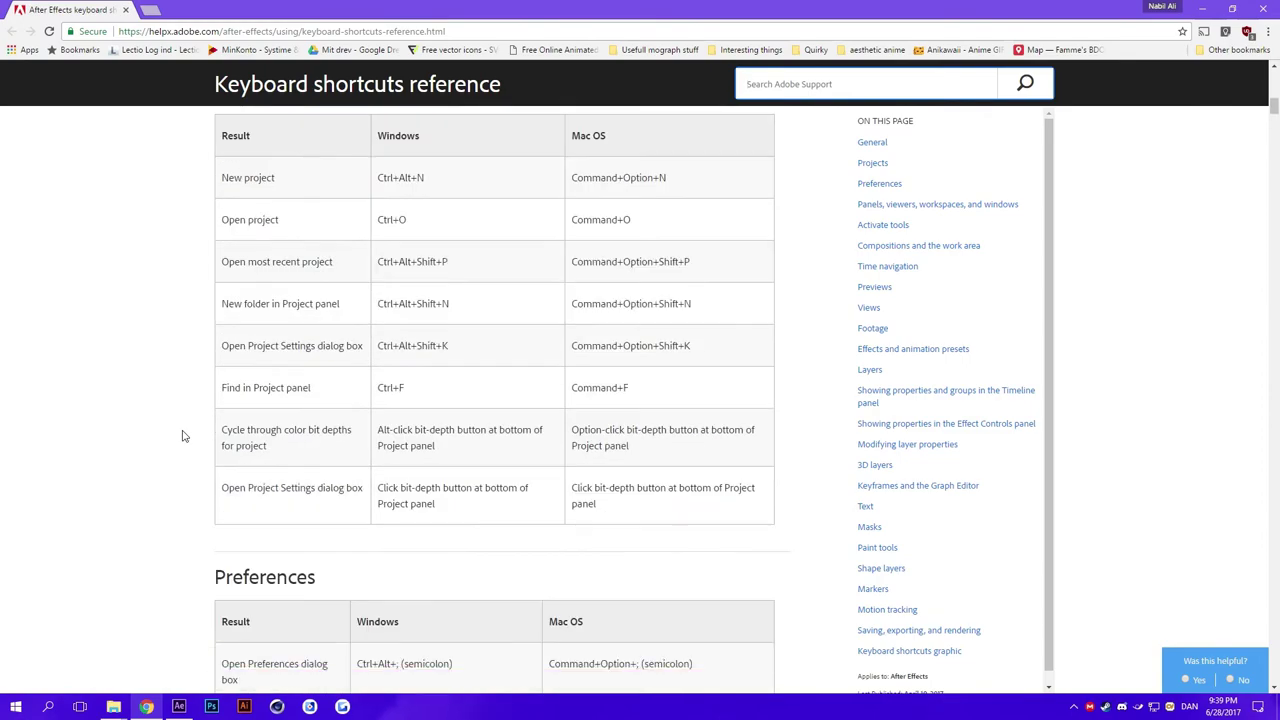
scroll(183, 436, down, 15)
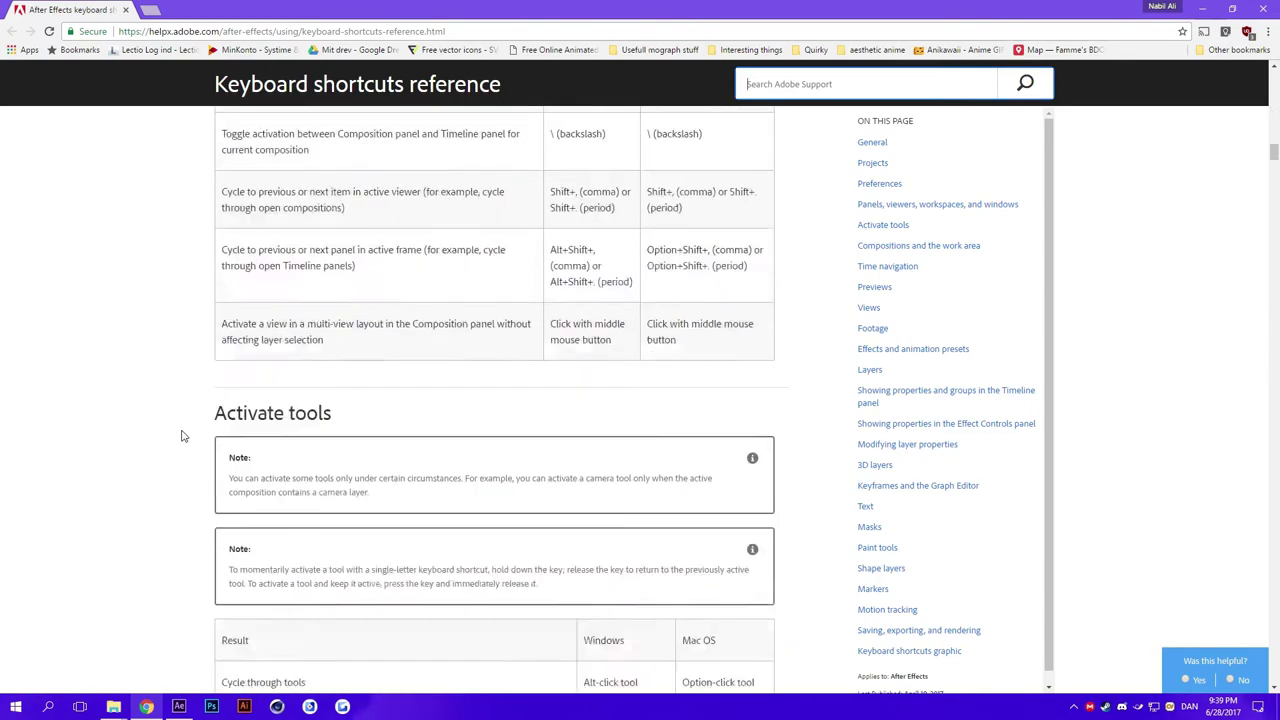
scroll(183, 436, down, 15)
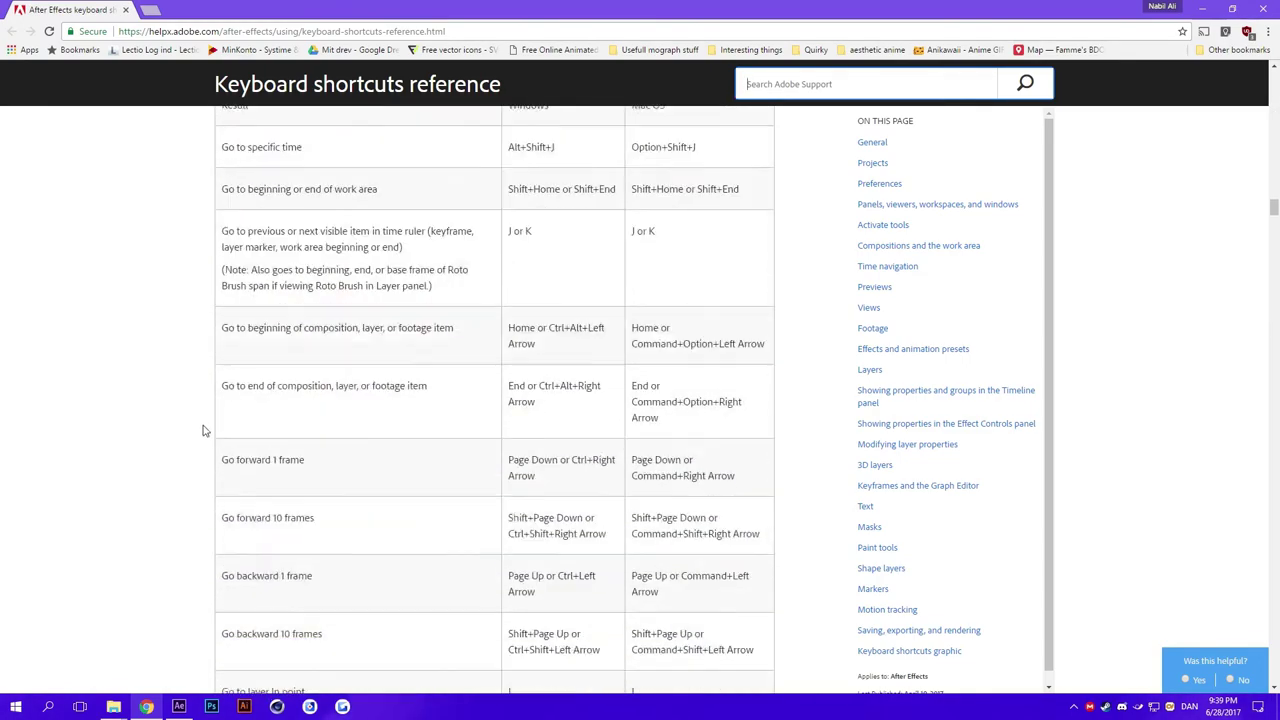
click(179, 706)
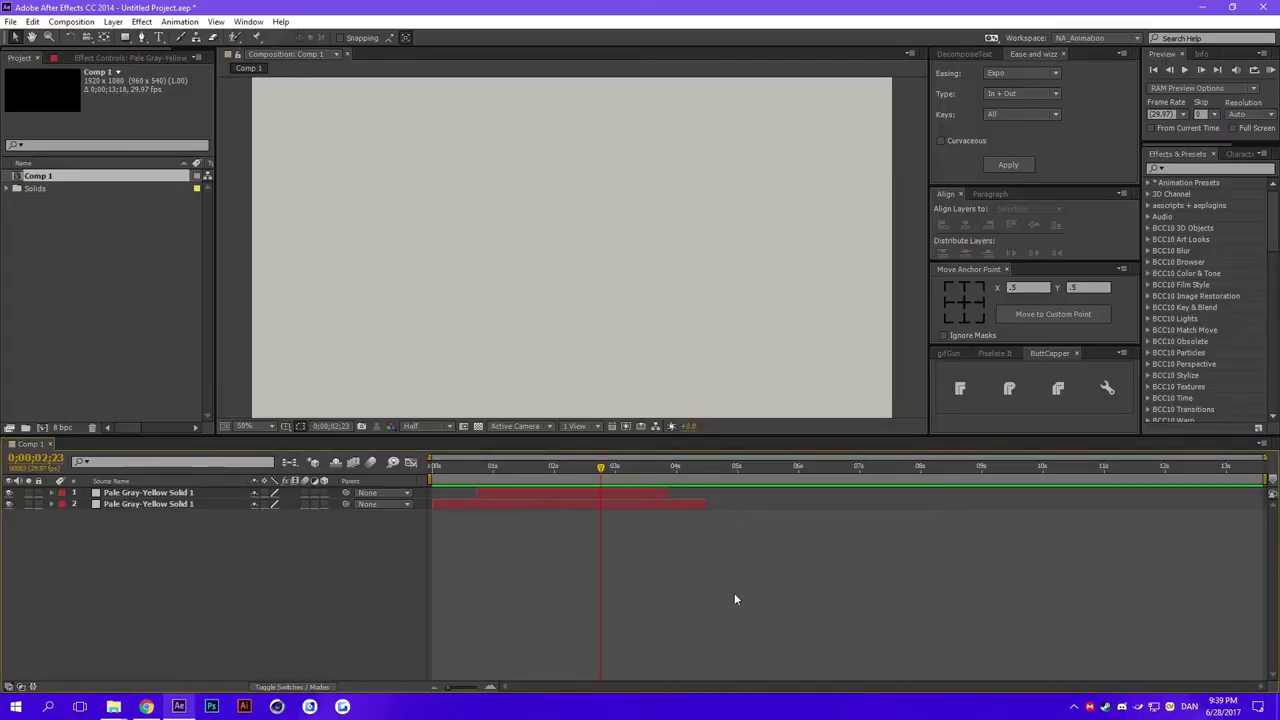
Quit After Effects without saving the untitled project and minimize Chrome.
click(1262, 7)
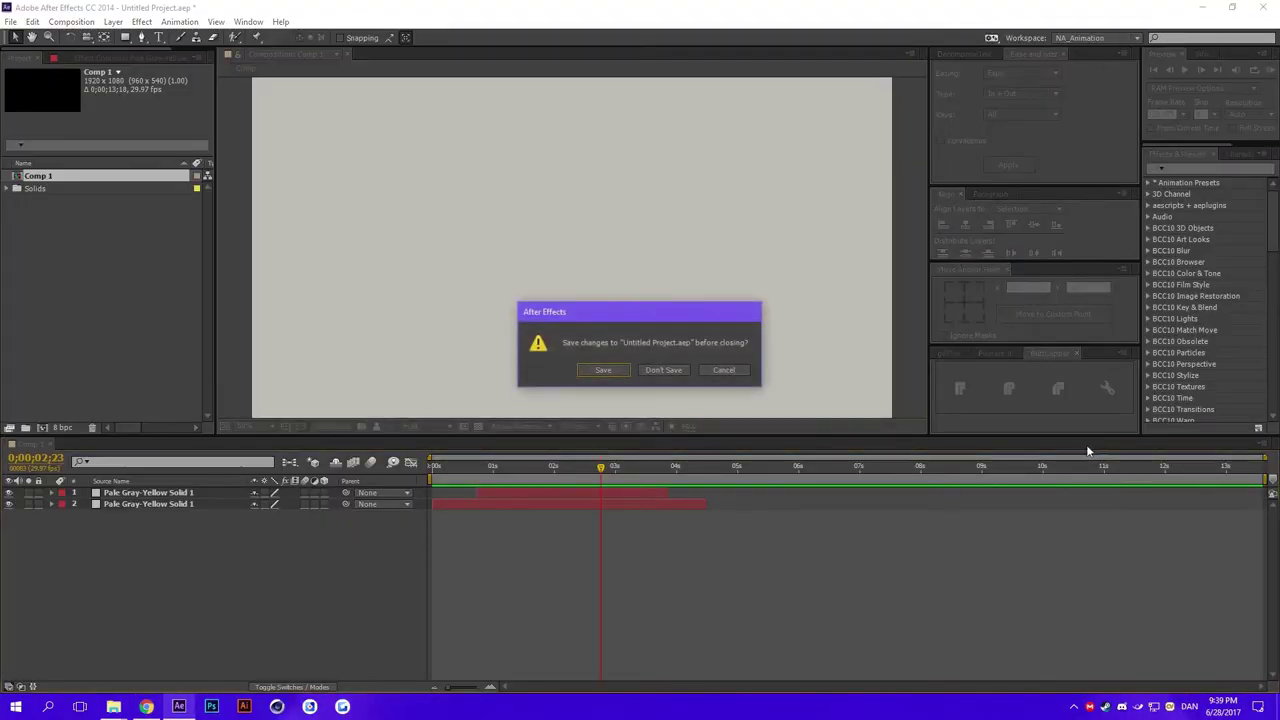
click(677, 368)
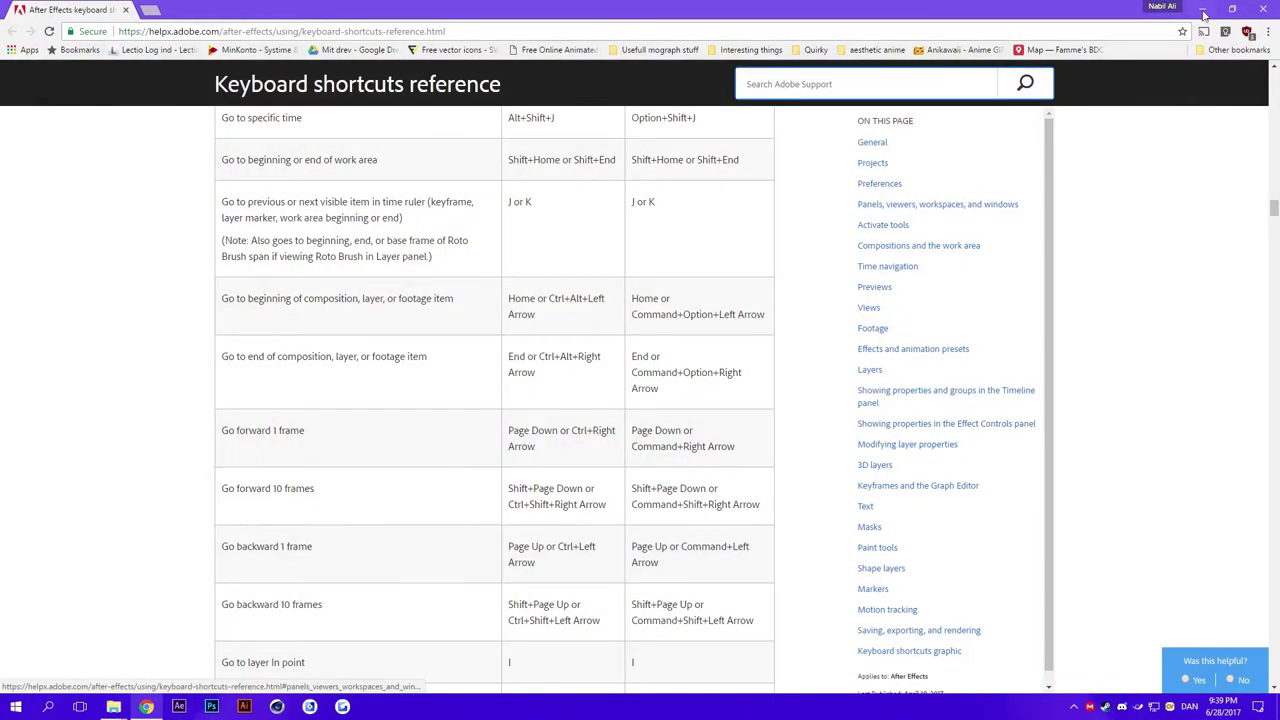
click(1204, 11)
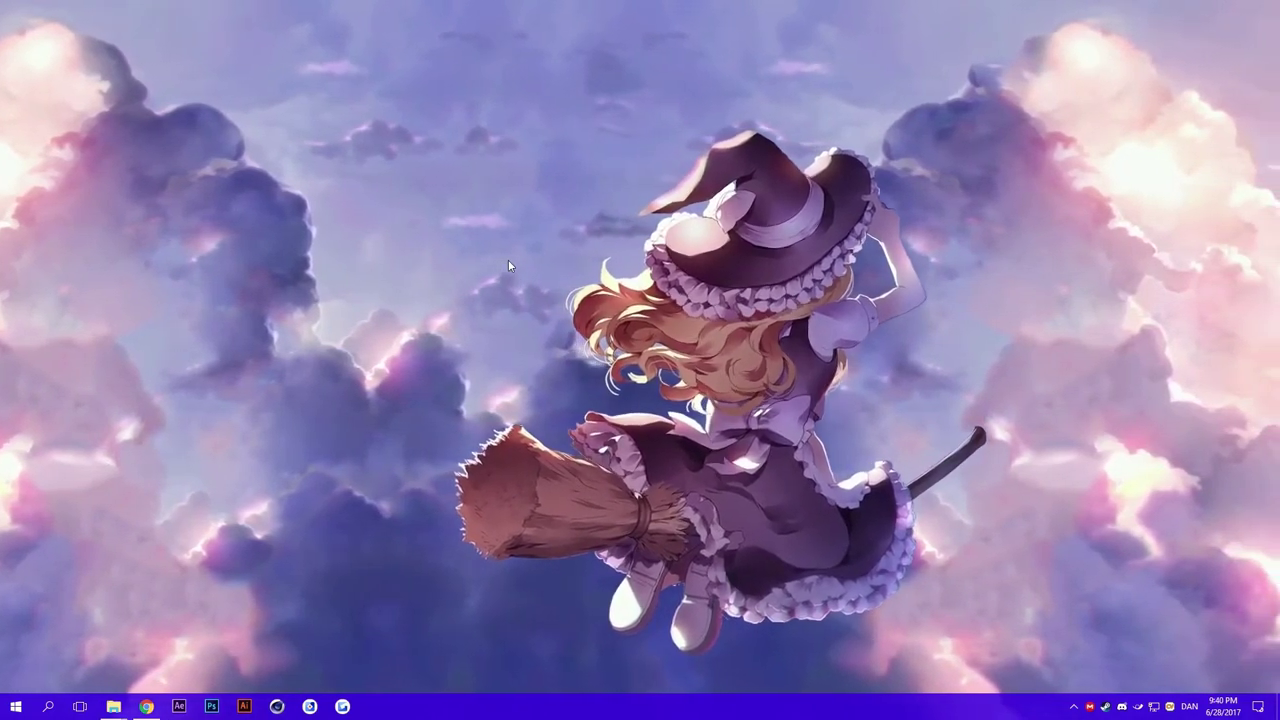
Open %appdata% from the Run dialog and select the Adobe folder in Roaming.
right_click(18, 705)
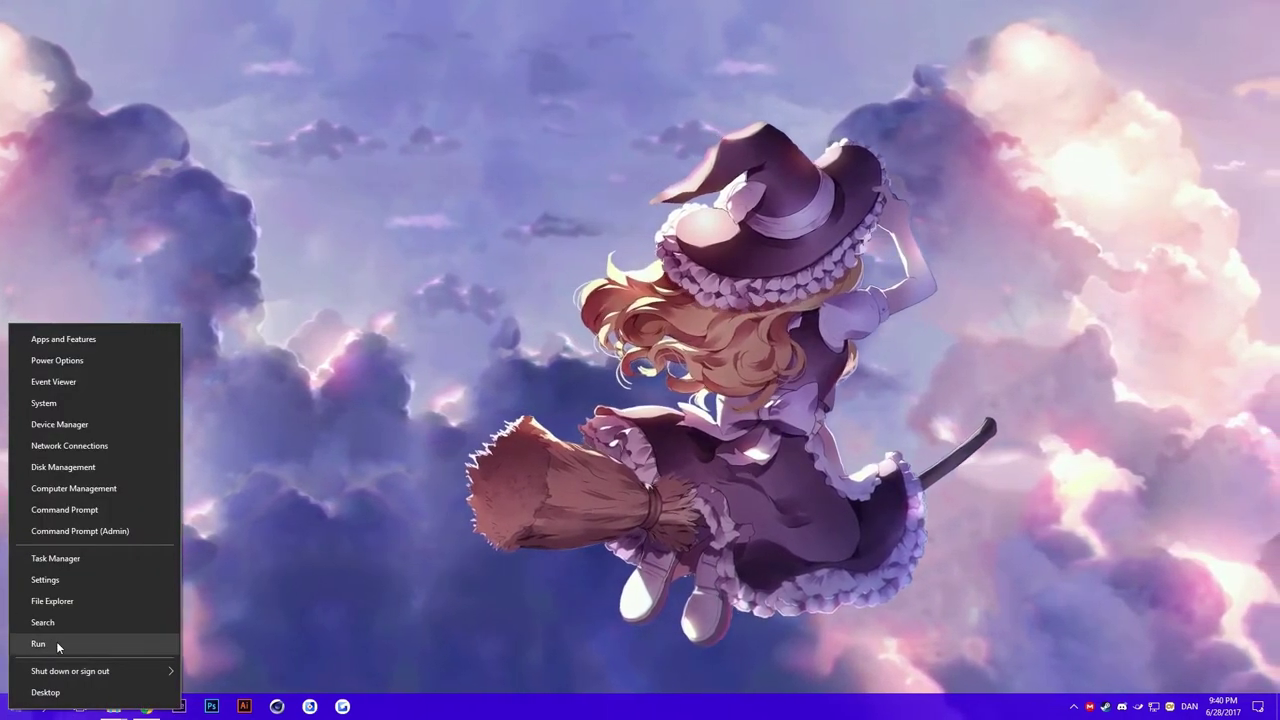
click(388, 498)
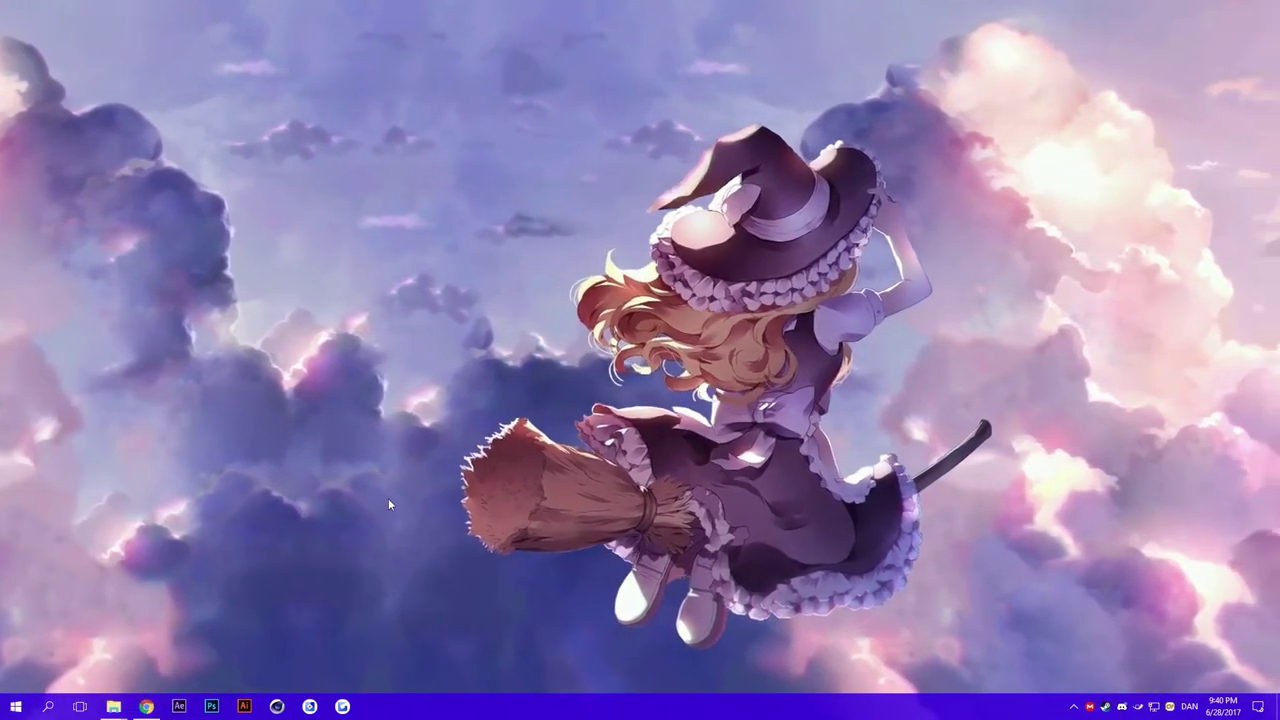
key(super+r)
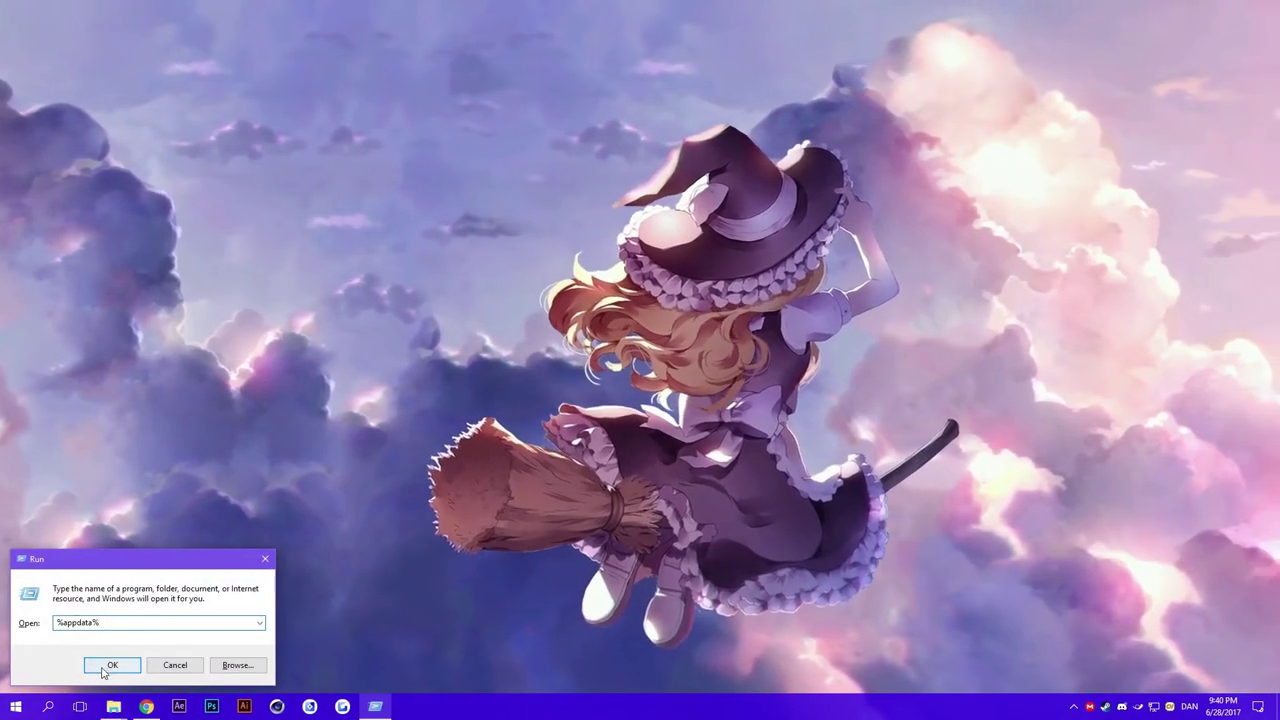
key(Return)
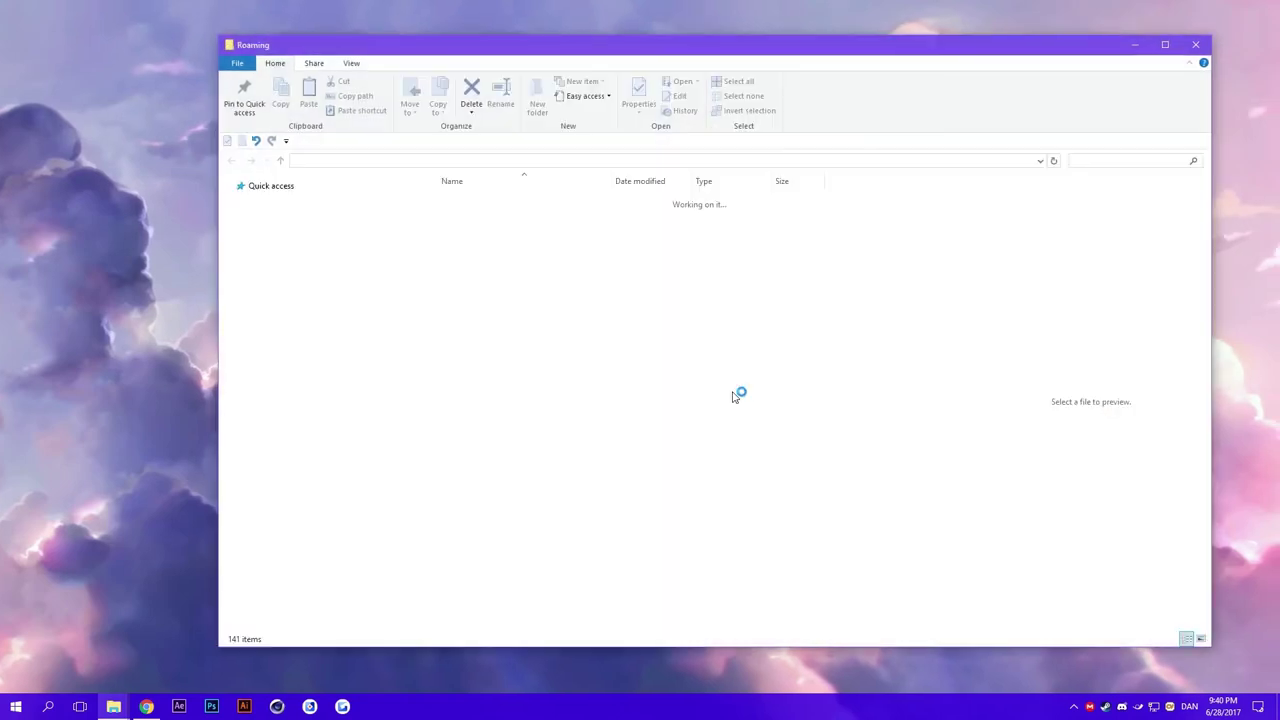
drag(703, 49, 661, 52)
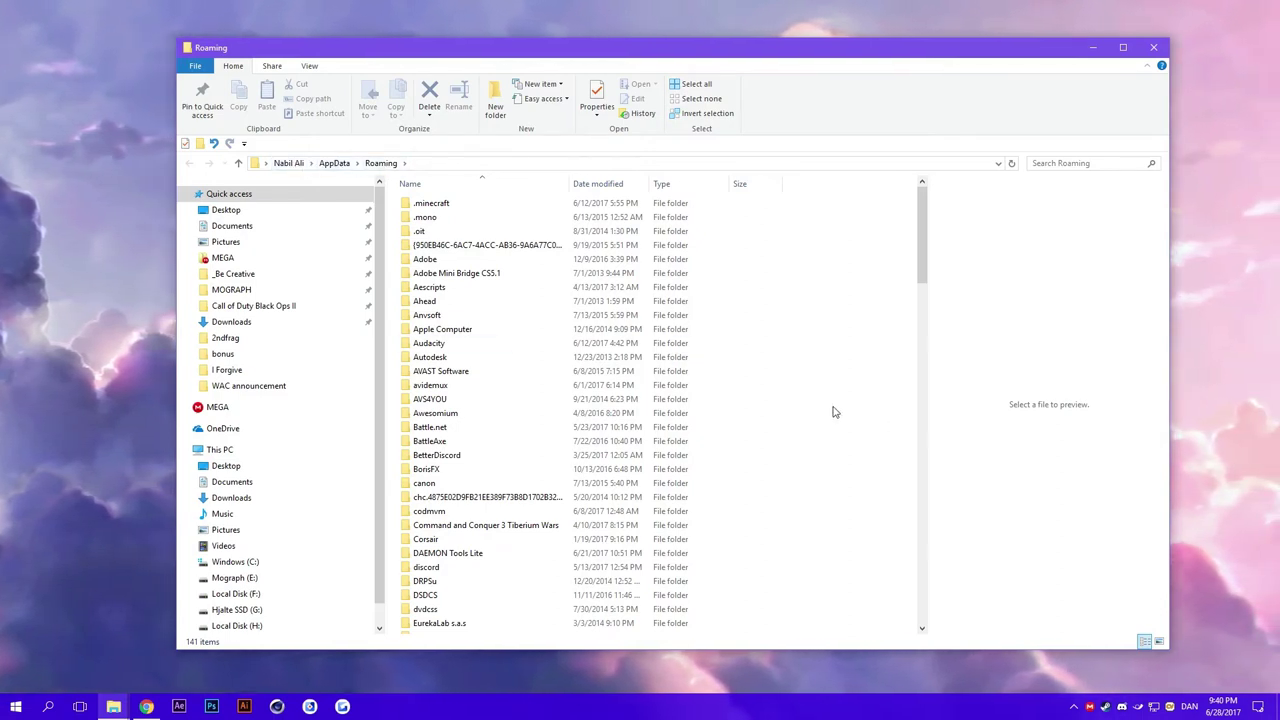
click(495, 259)
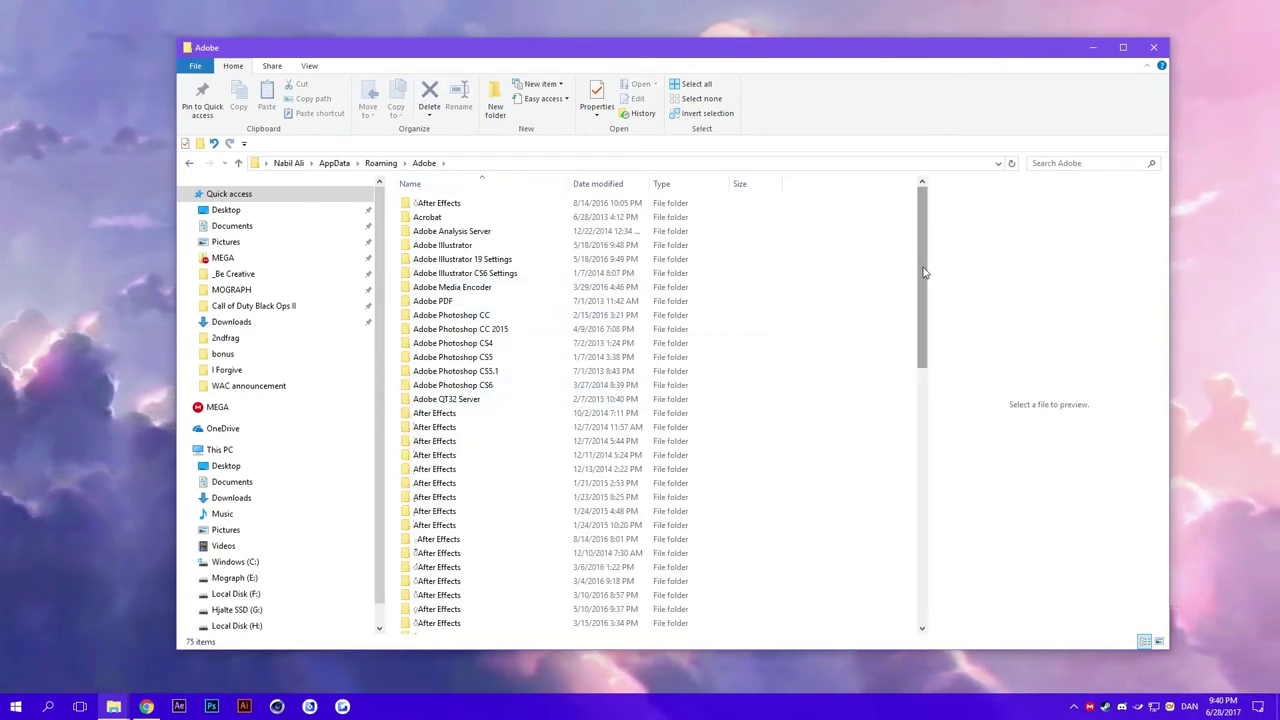
Go into Adobe\After Effects\13.0, widen the Name column, and open Win en_US Shortcuts.txt.
drag(924, 276, 924, 327)
mouse_move(1276, 5)
mouse_down()
mouse_move(1274, 94)
mouse_move(1274, 0)
mouse_up()
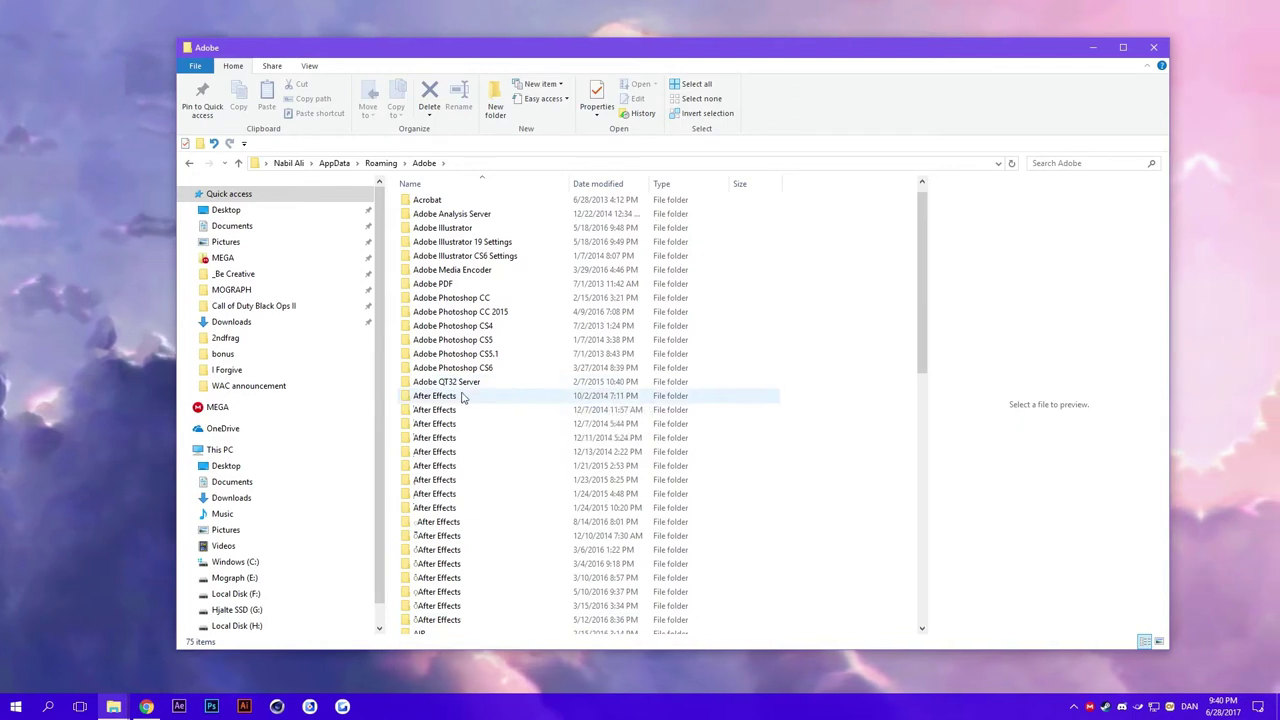
double_click(530, 397)
drag(438, 336, 792, 192)
click(673, 356)
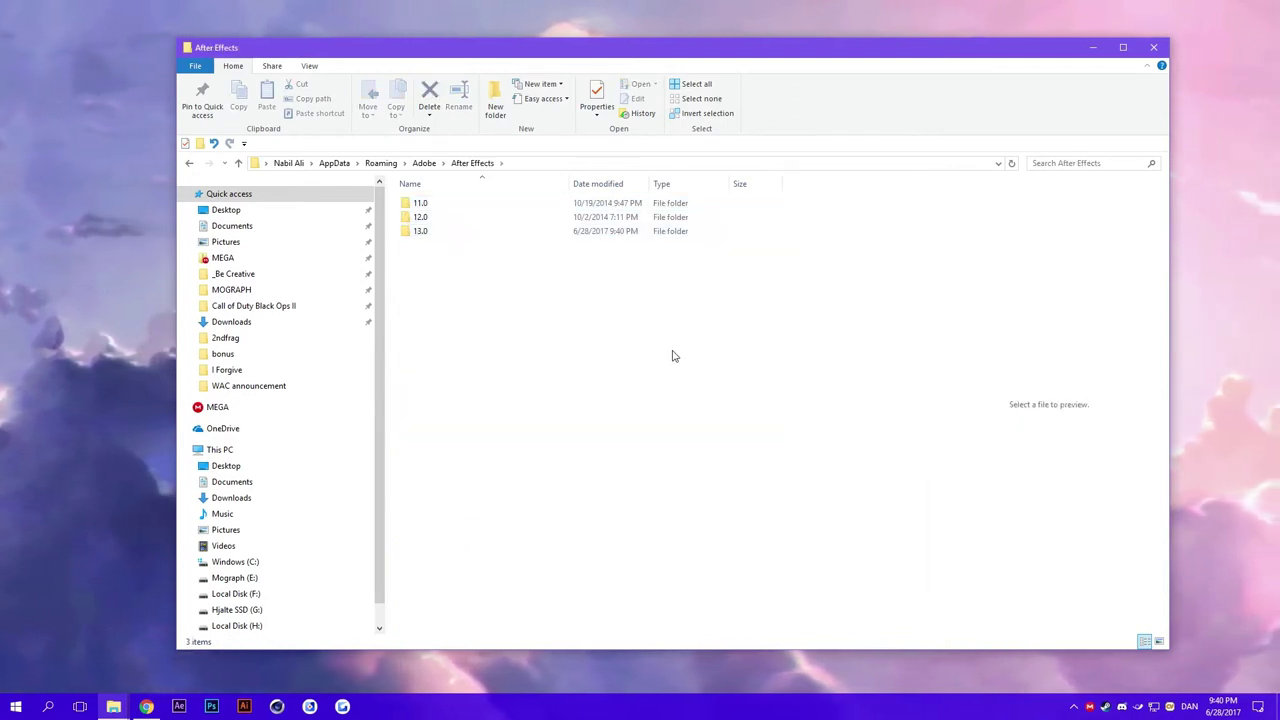
click(425, 235)
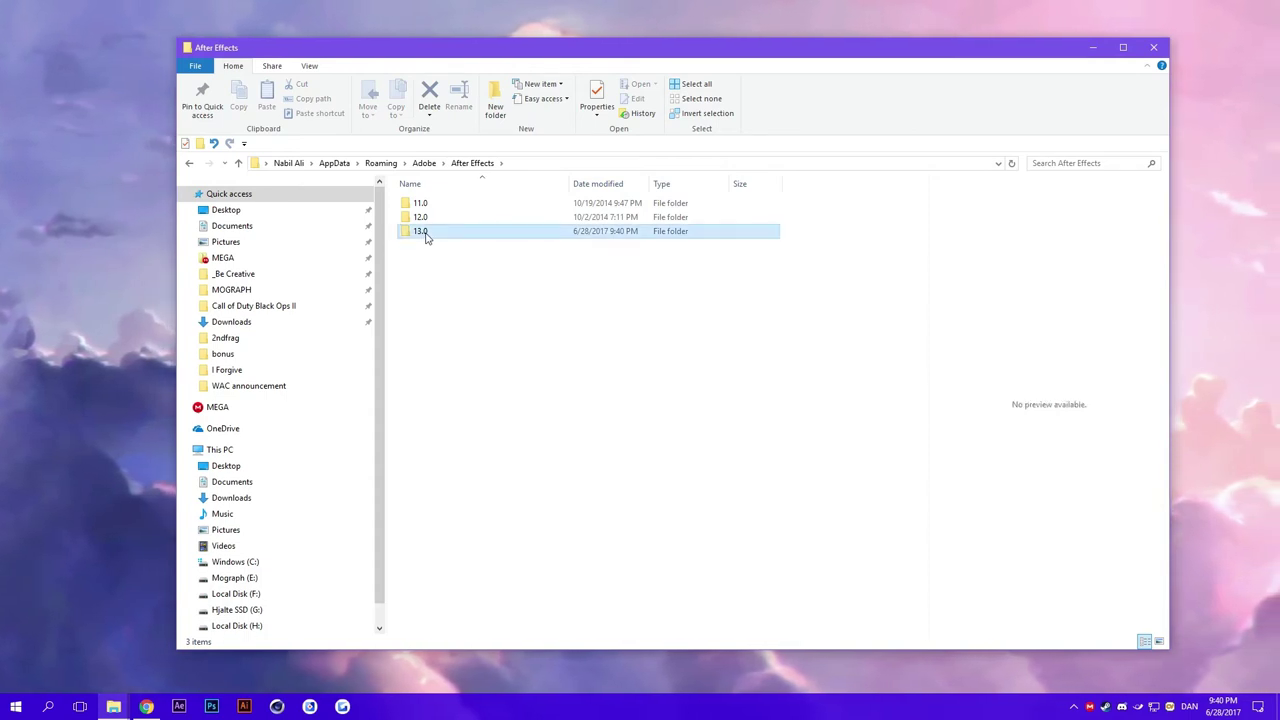
double_click(425, 235)
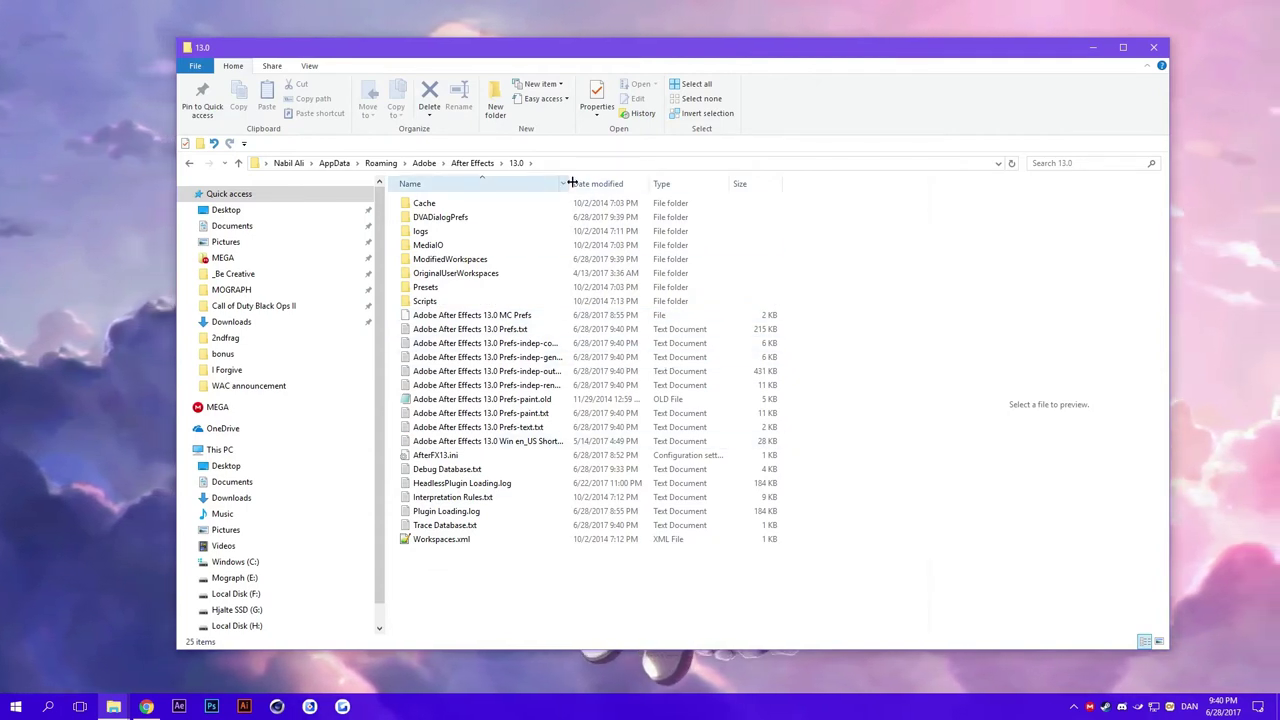
drag(571, 183, 643, 183)
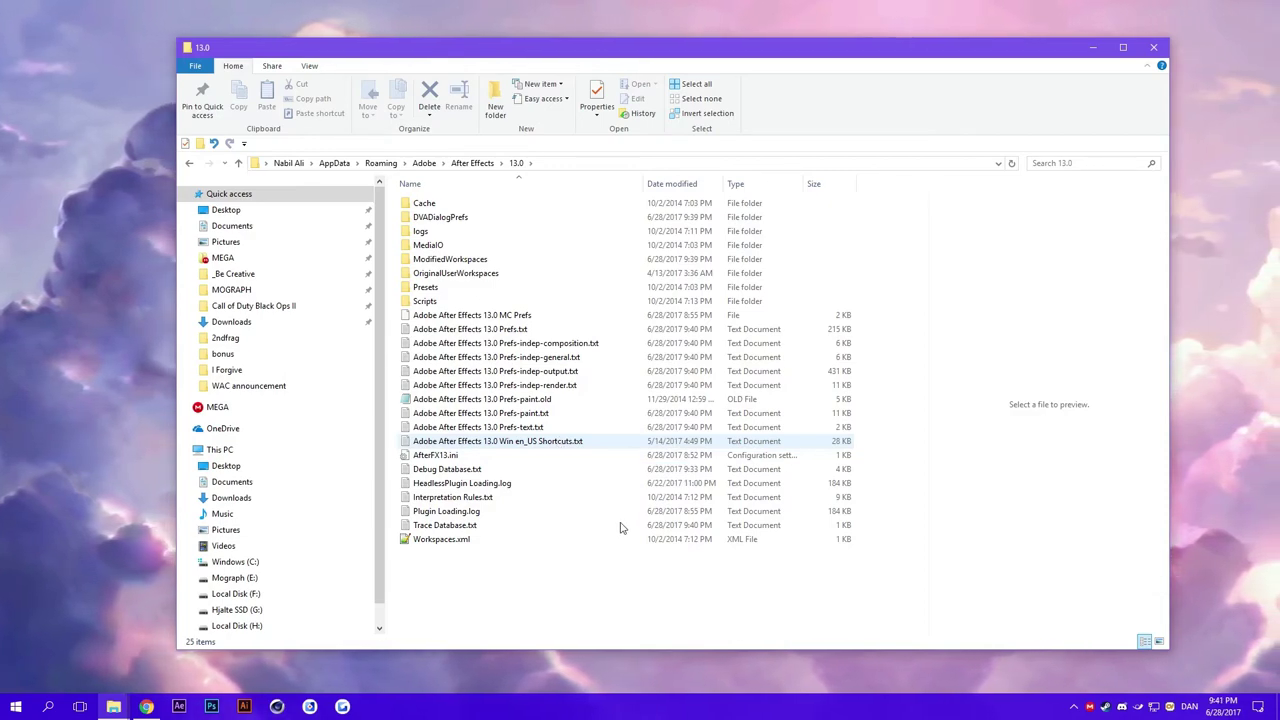
key(space)
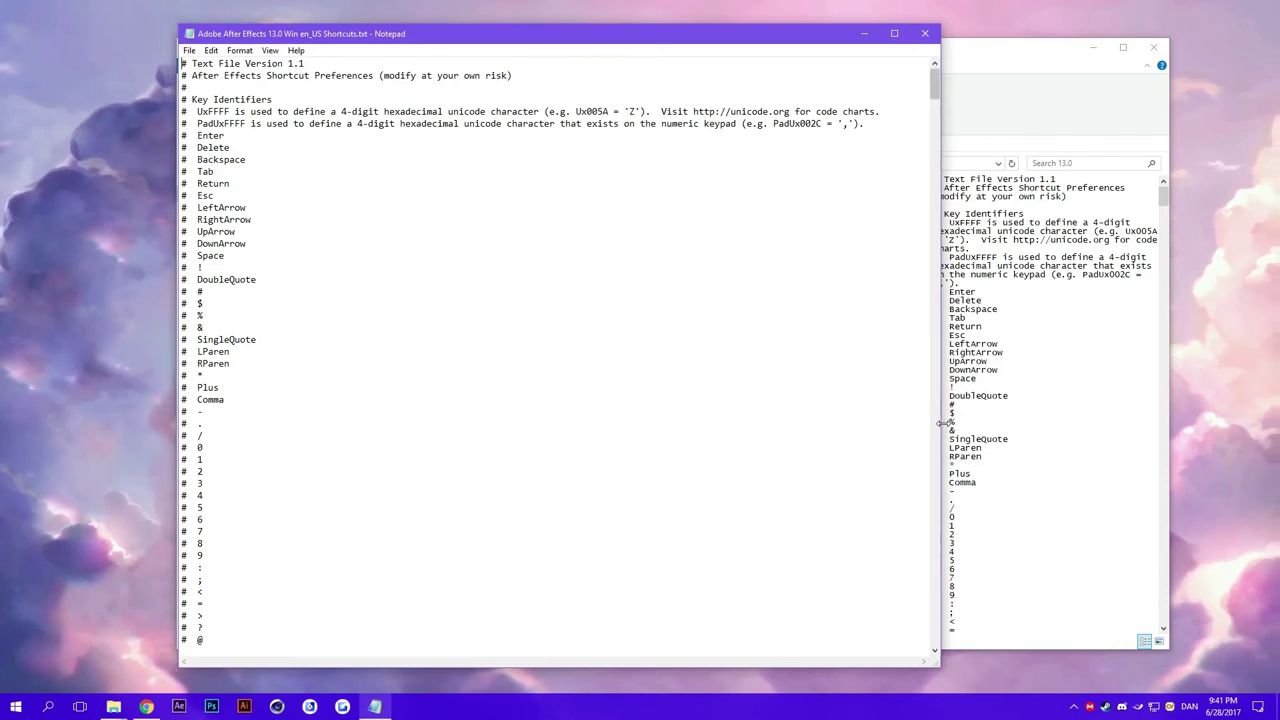
Widen the Notepad window, scroll through the shortcut entries, then switch to Chrome's reference page.
drag(940, 424, 1112, 424)
scroll(612, 366, down, 12)
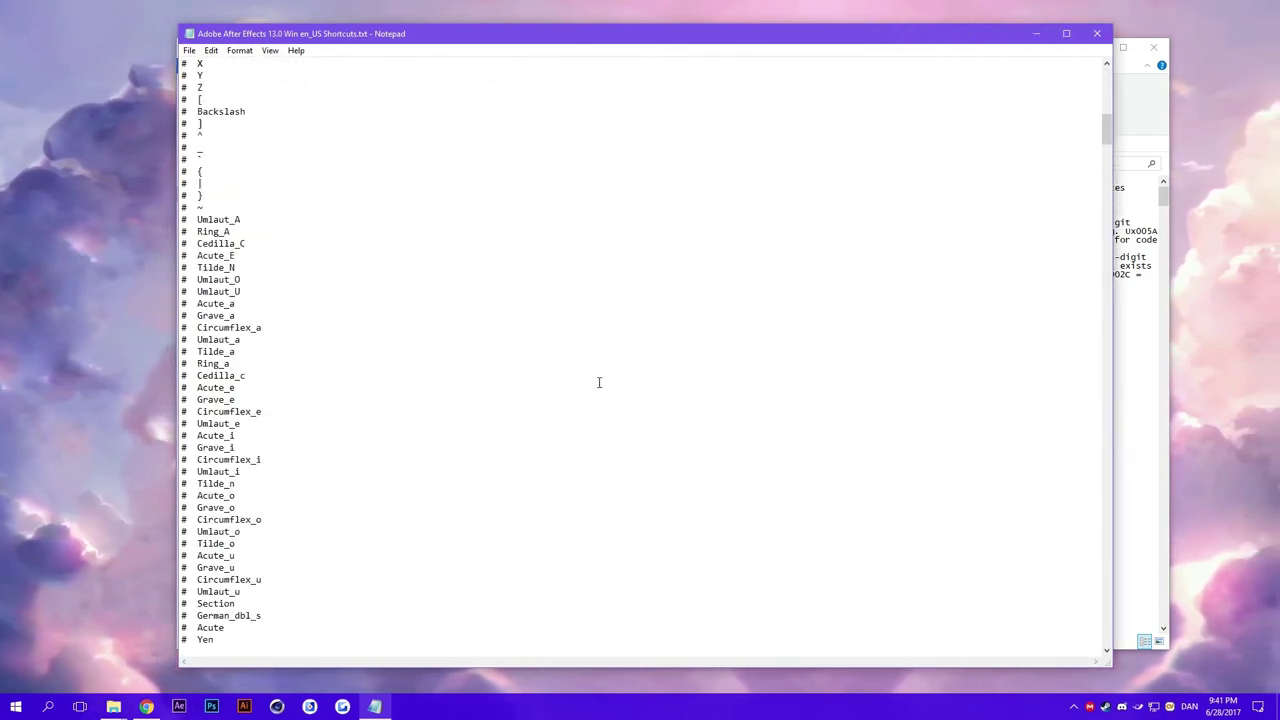
scroll(600, 381, down, 11)
drag(1106, 156, 1106, 186)
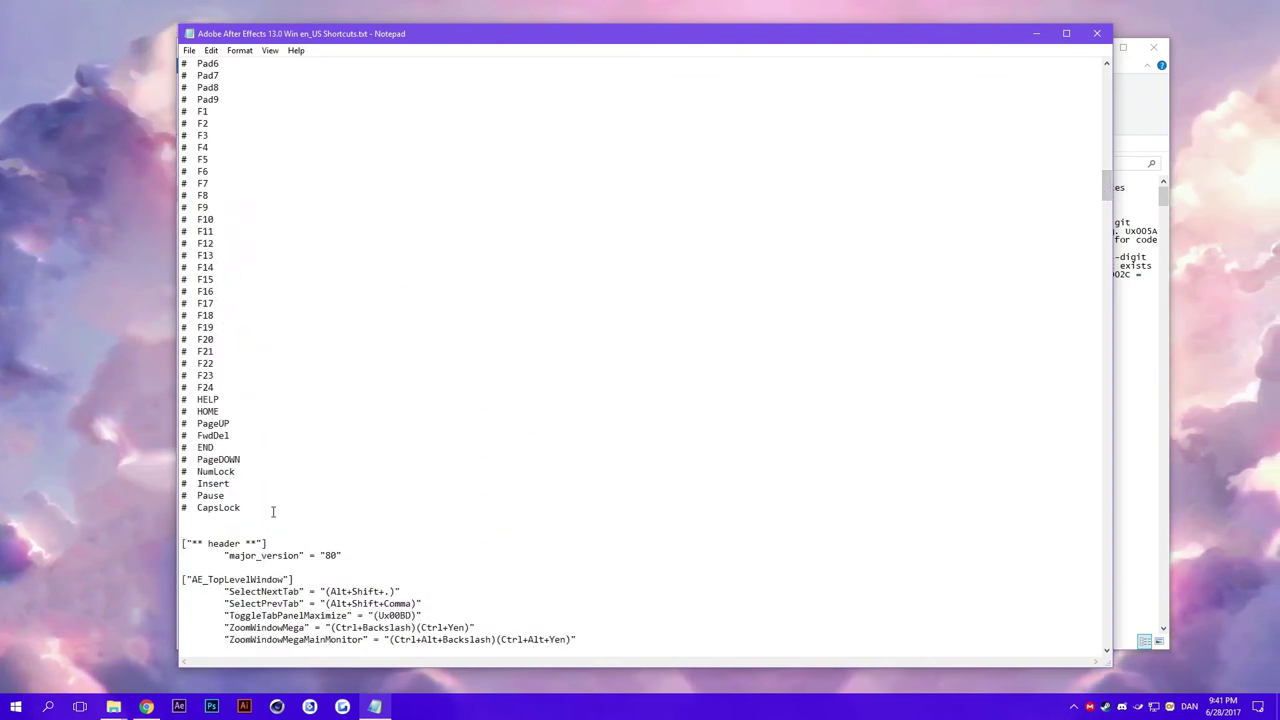
scroll(275, 490, up, 20)
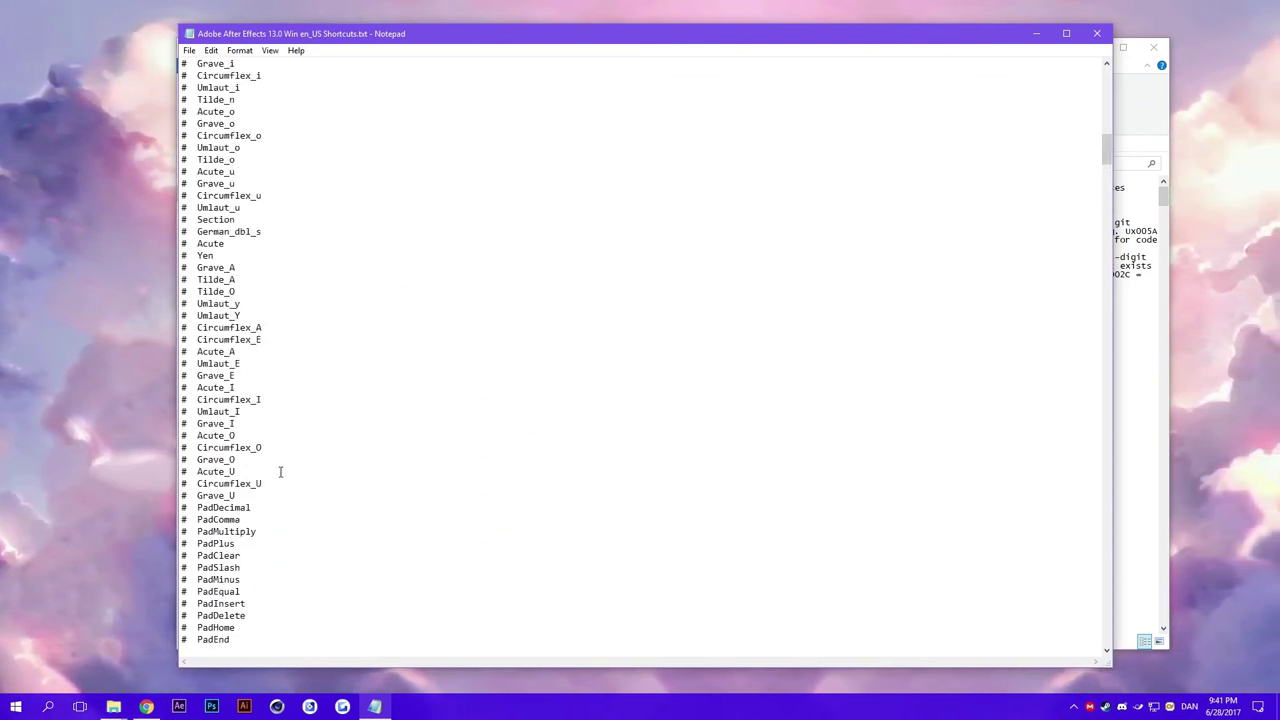
scroll(280, 472, up, 18)
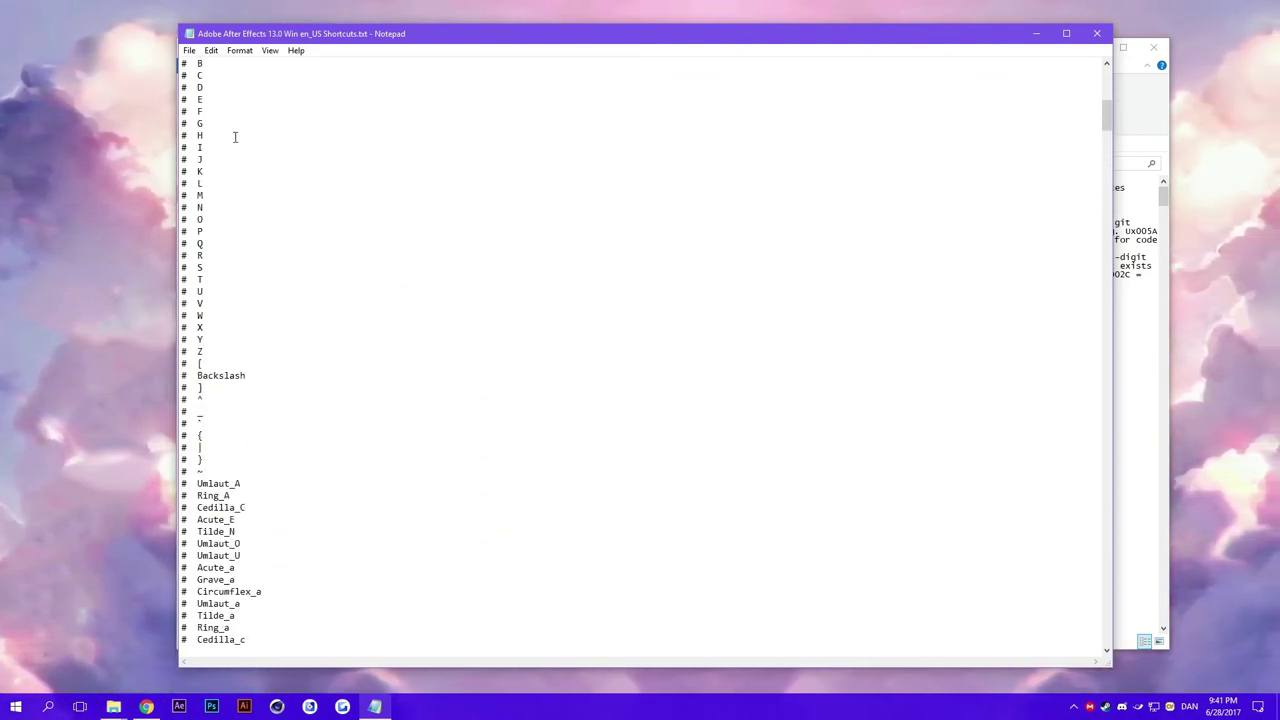
scroll(236, 135, up, 12)
scroll(763, 94, down, 10)
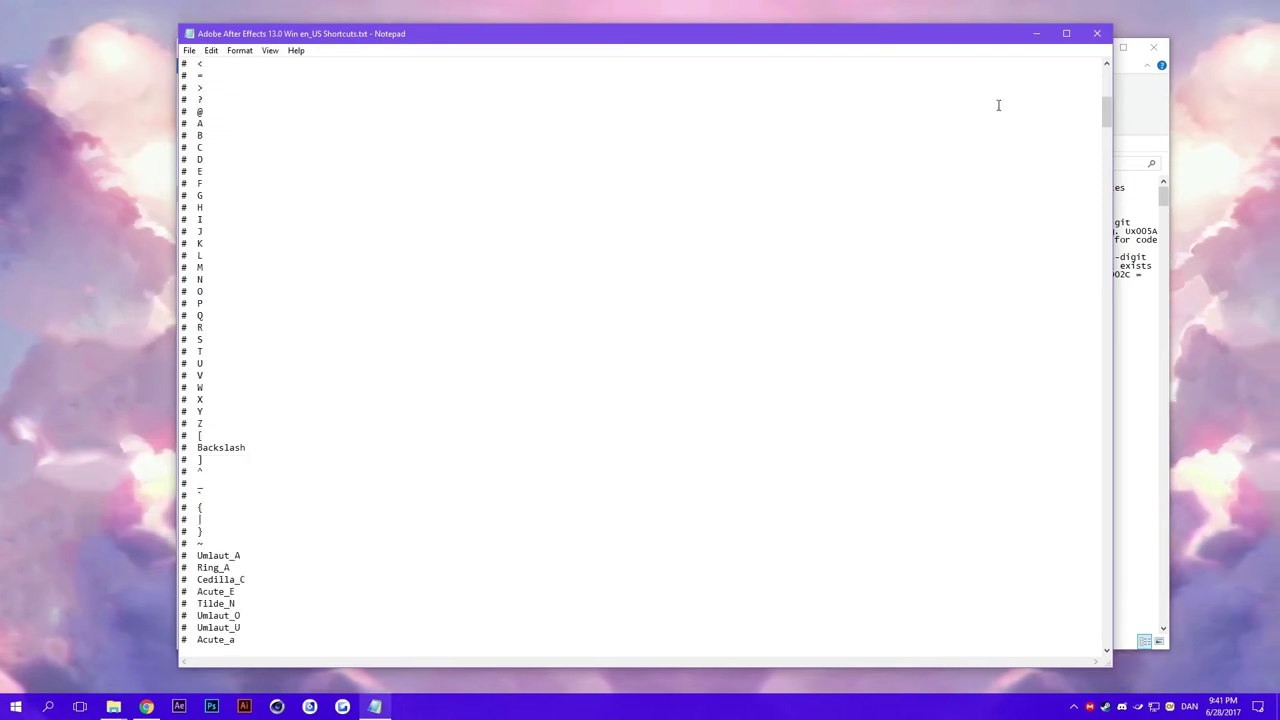
drag(1106, 112, 1096, 211)
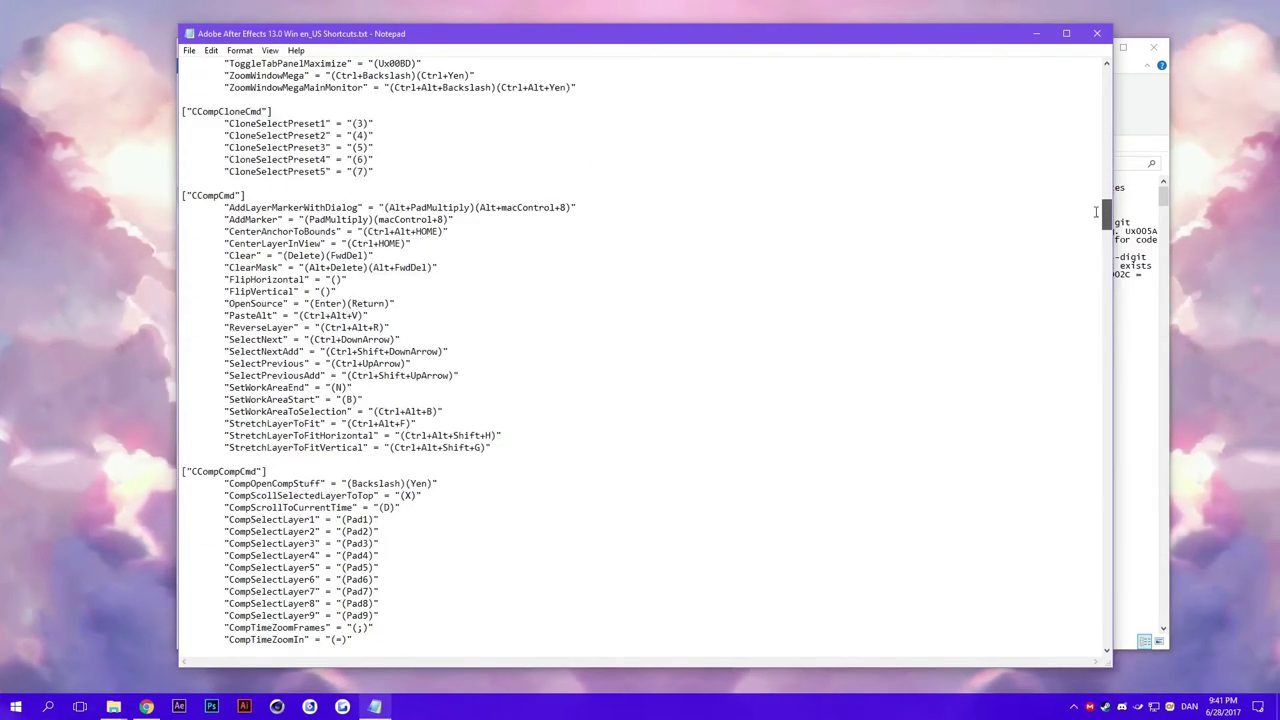
scroll(545, 460, down, 20)
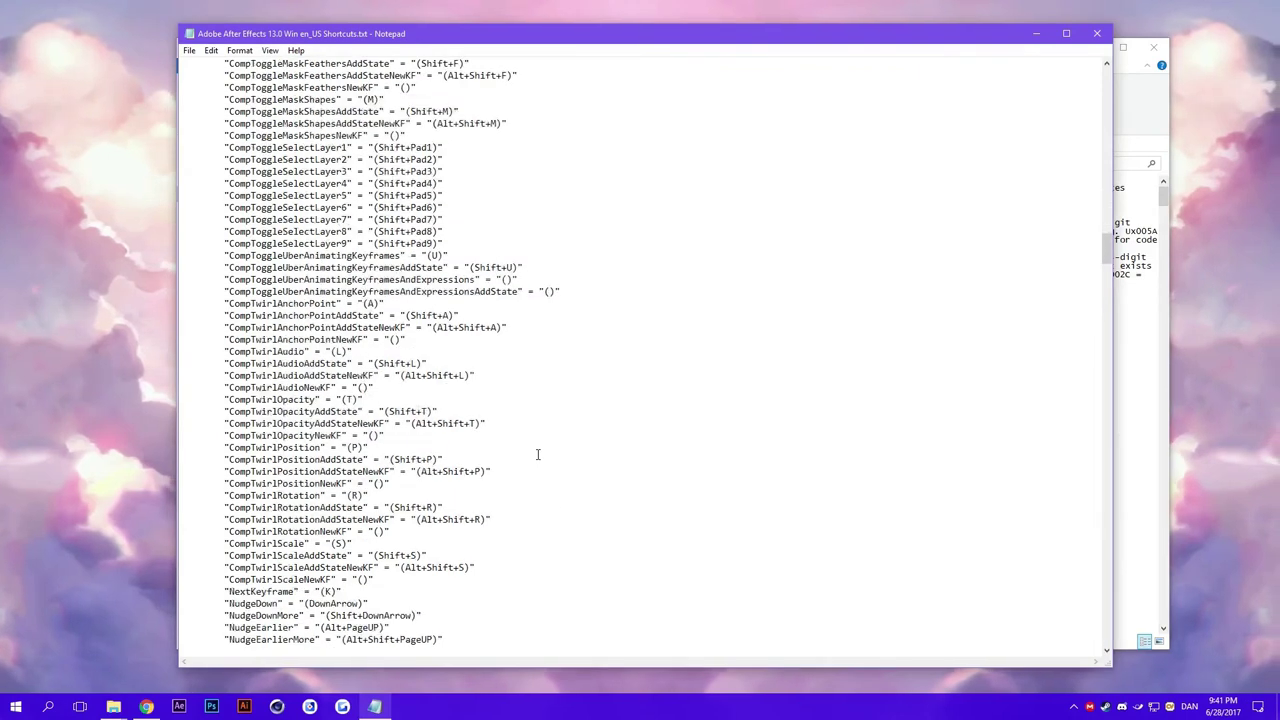
scroll(580, 214, down, 12)
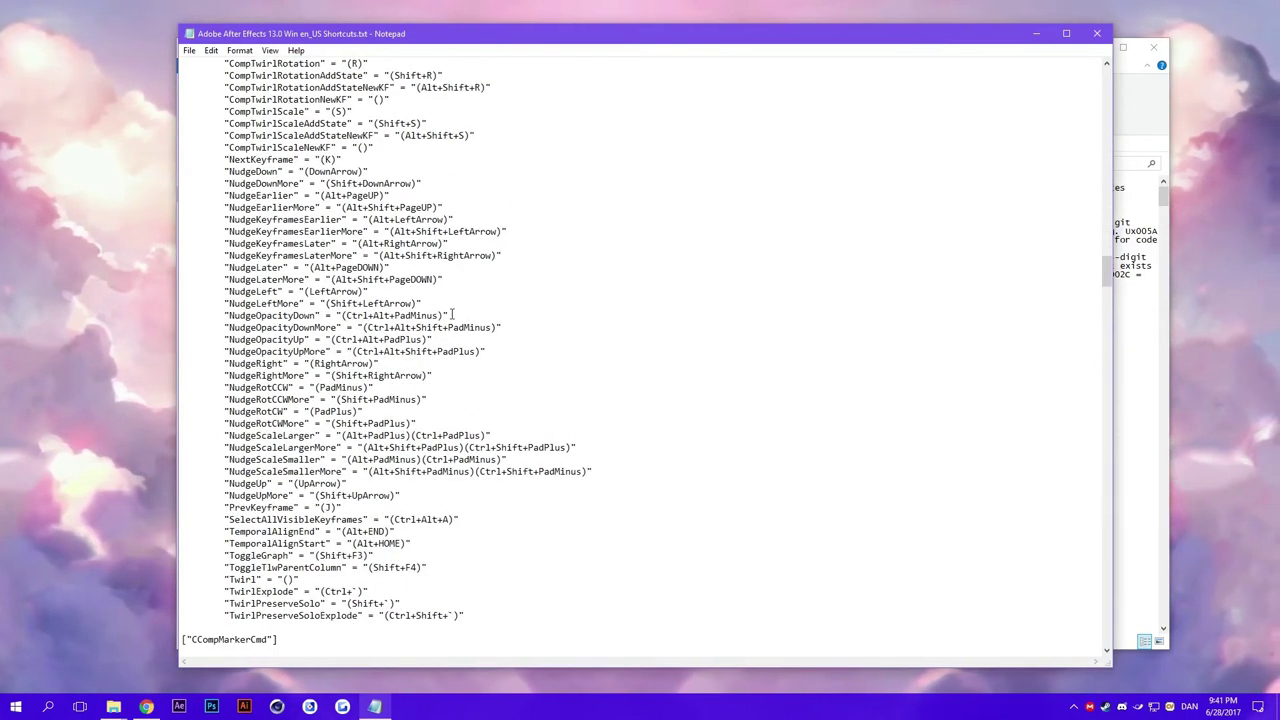
key(alt+Tab)
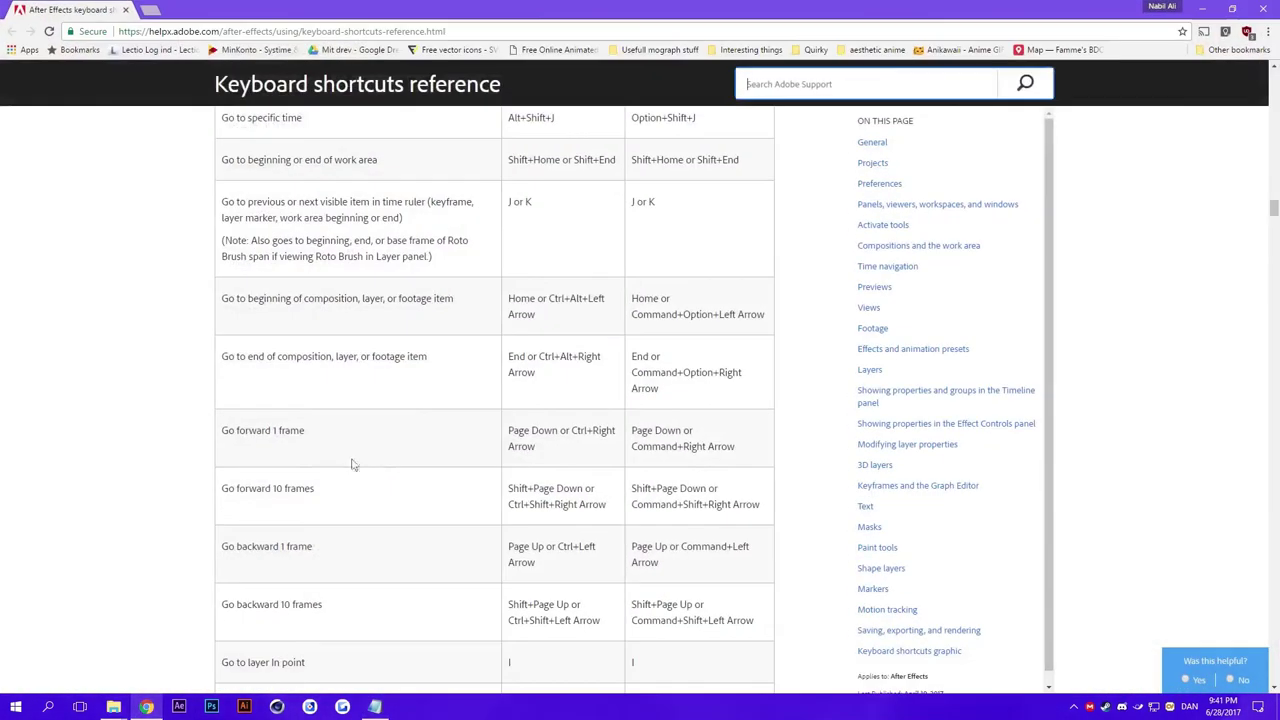
scroll(92, 519, down, 3)
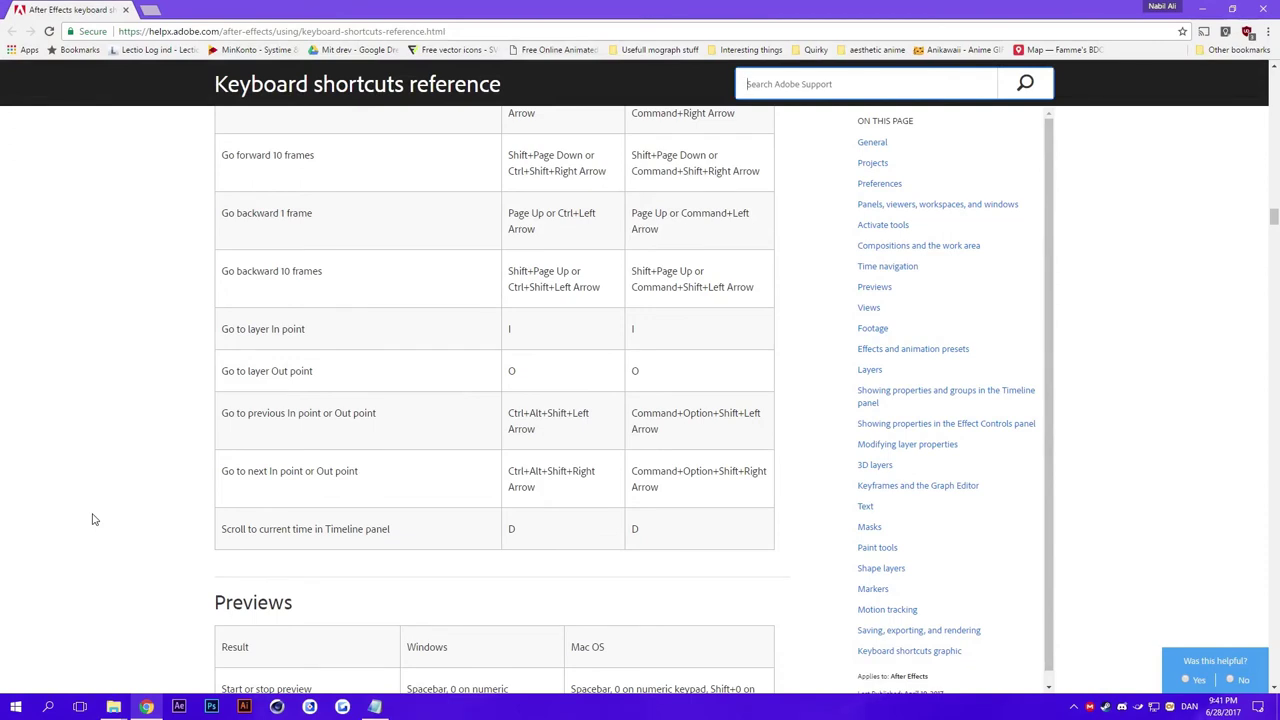
scroll(205, 510, up, 3)
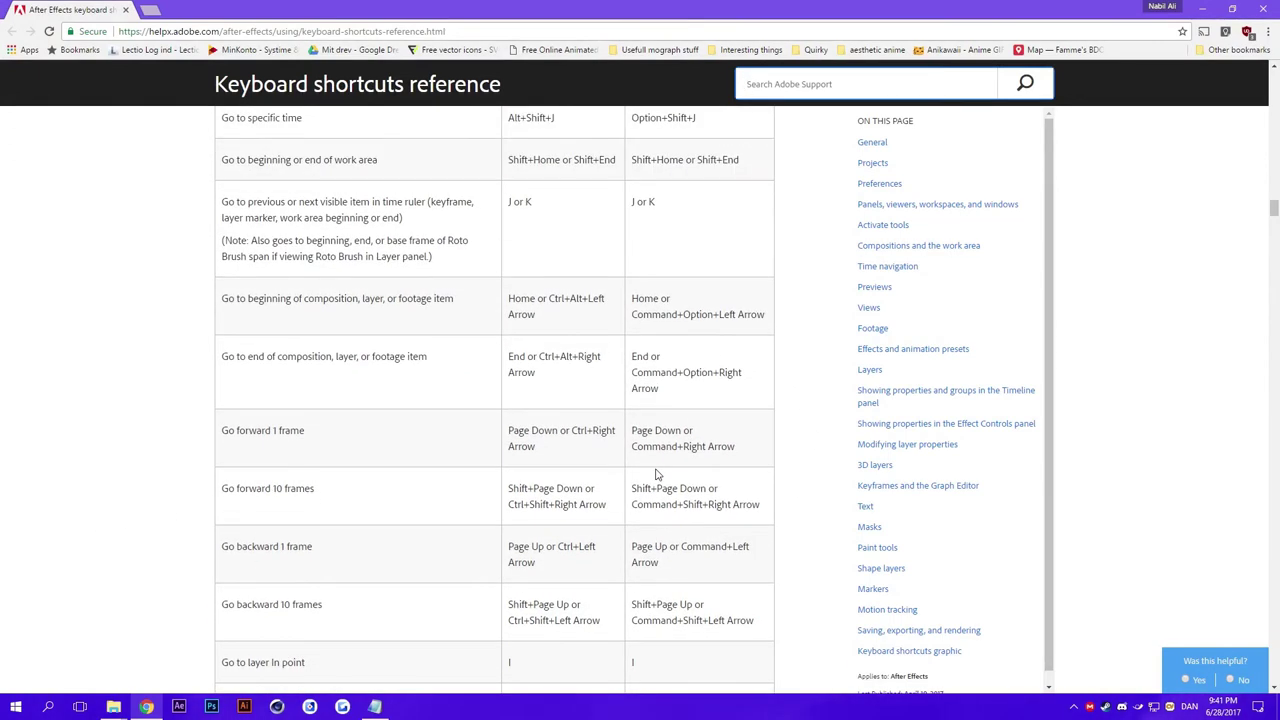
scroll(657, 474, up, 2)
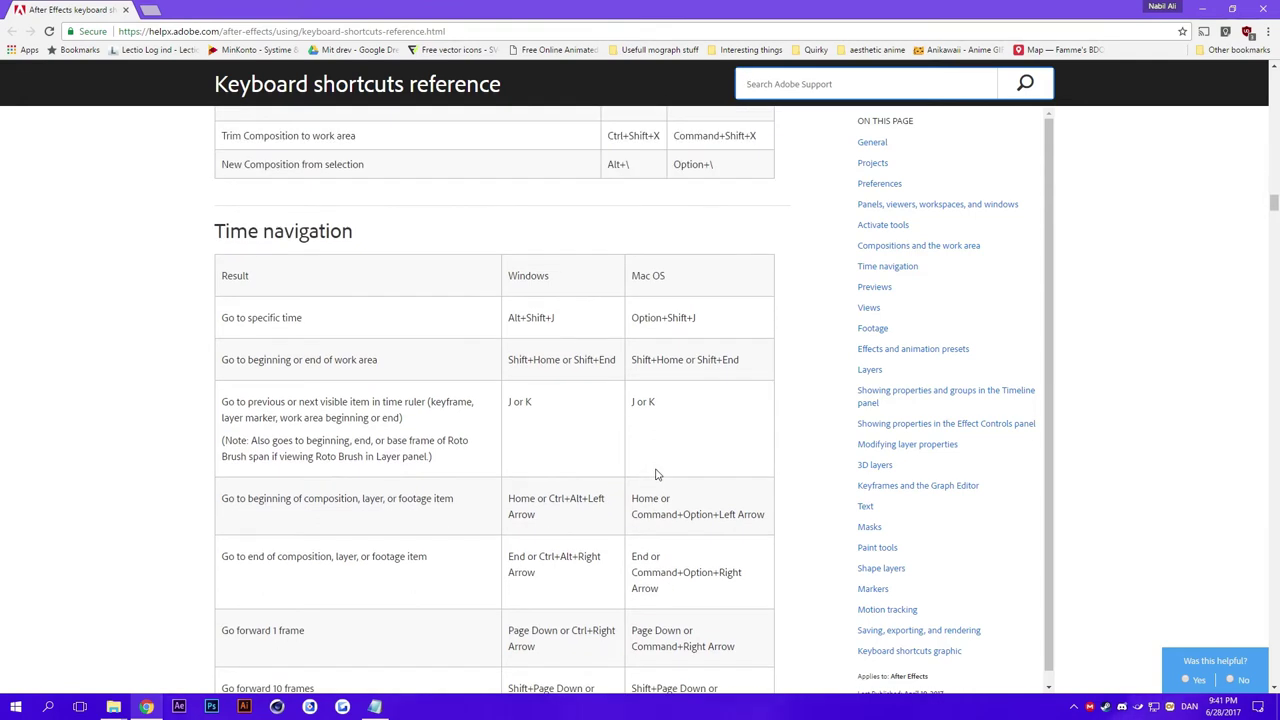
scroll(657, 474, down, 3)
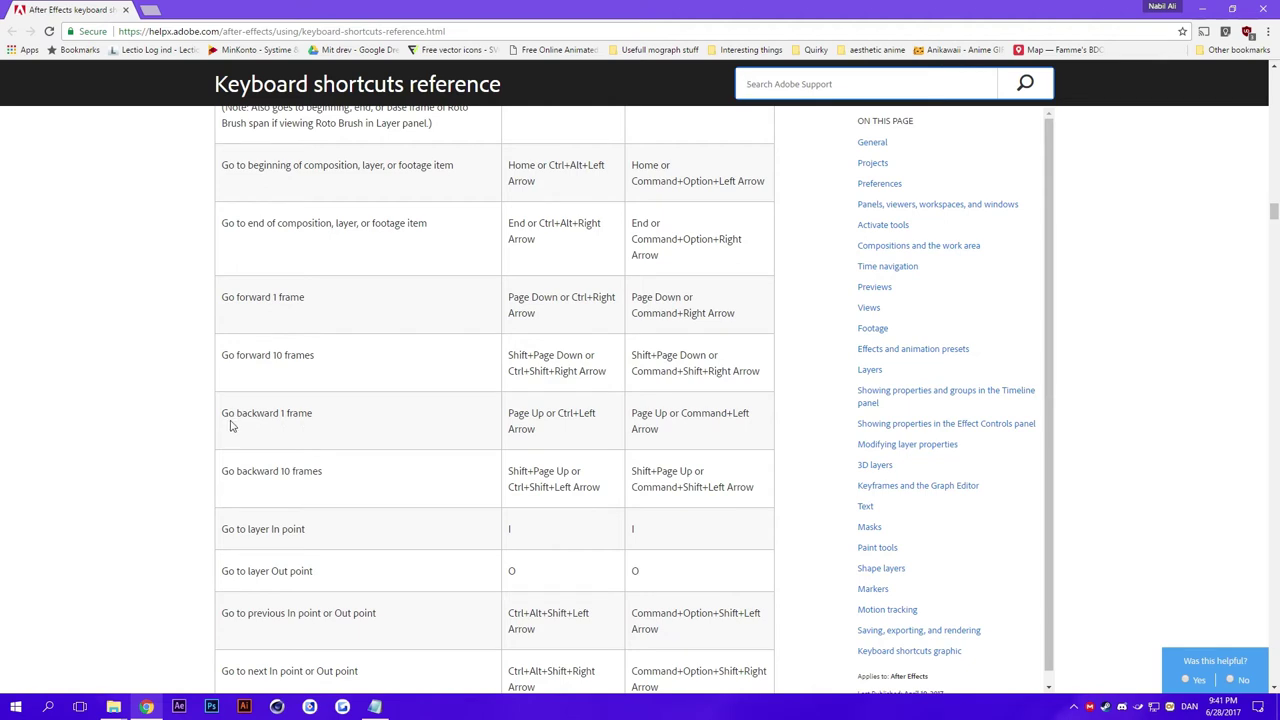
scroll(230, 426, down, 1)
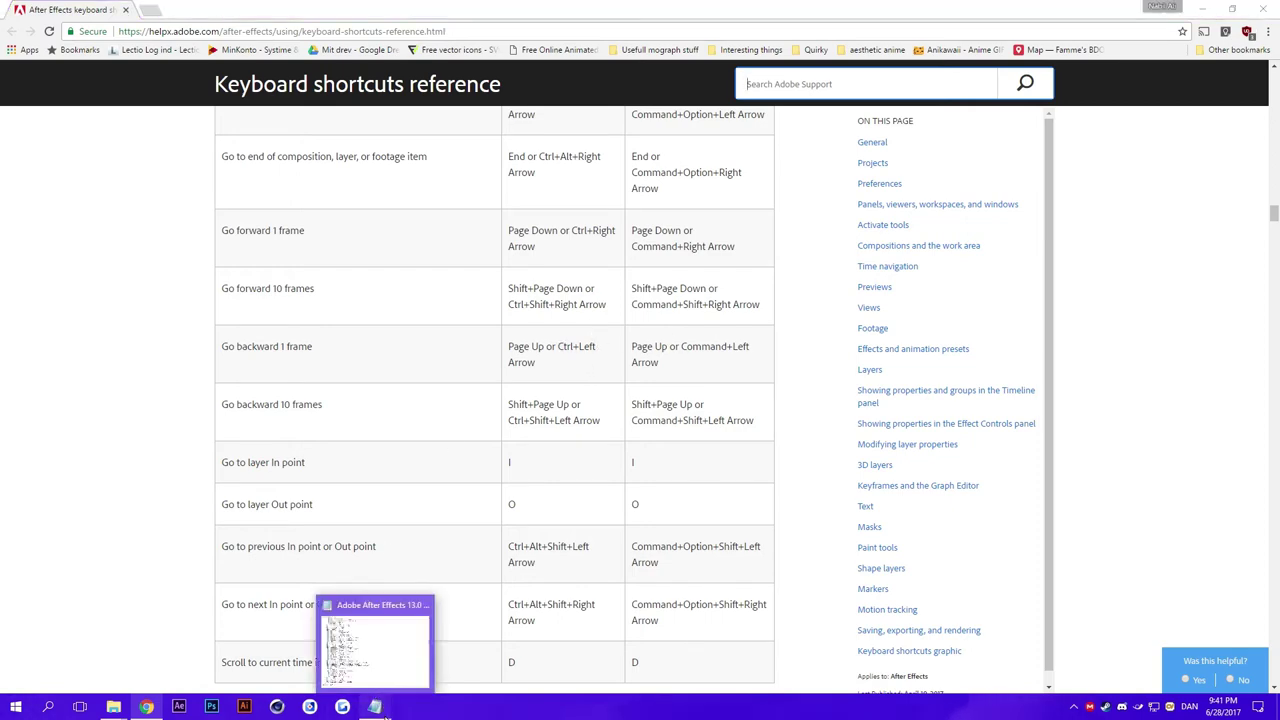
click(376, 706)
scroll(607, 487, down, 1)
Search the shortcuts file for "pageup" with Notepad's Find.
scroll(607, 487, up, 5)
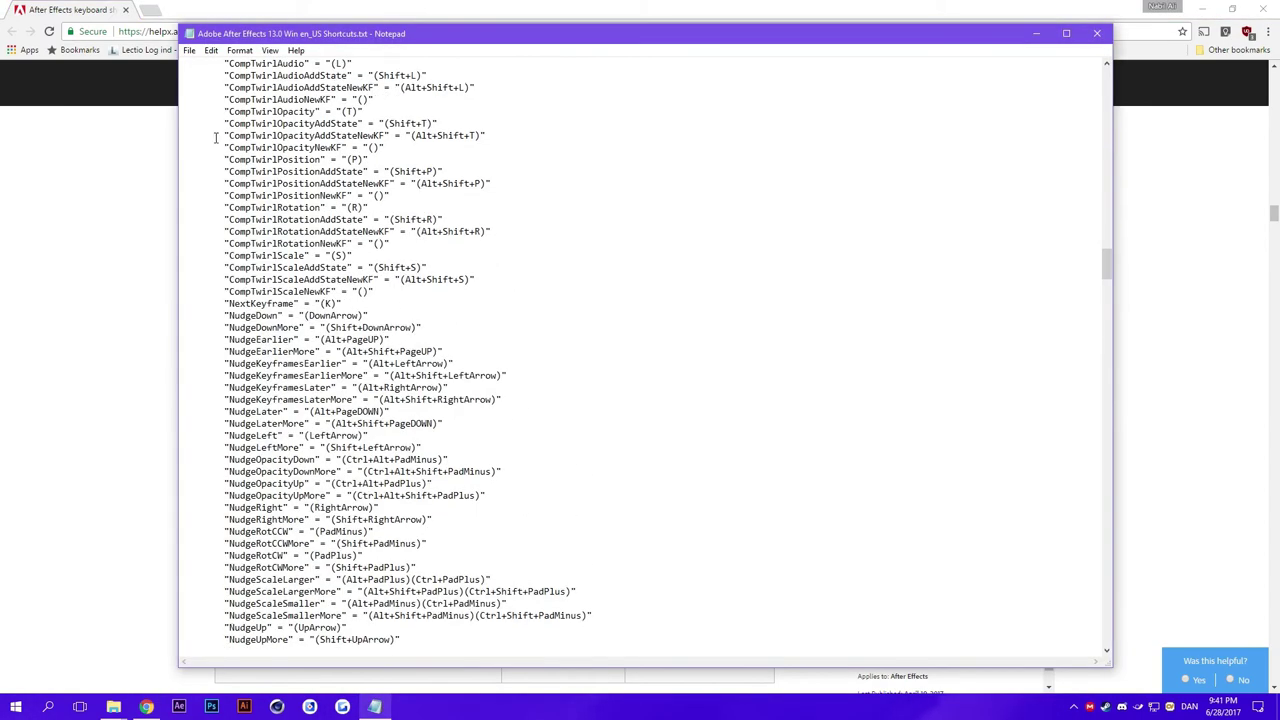
click(211, 50)
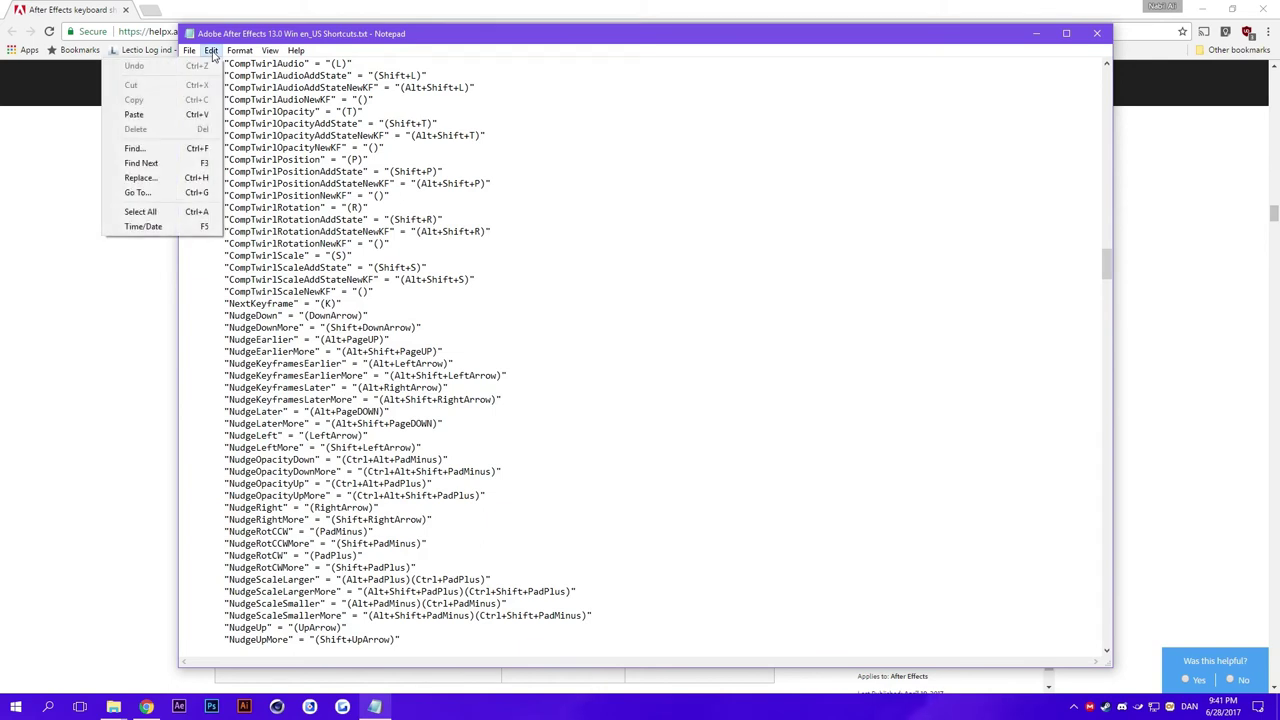
click(140, 148)
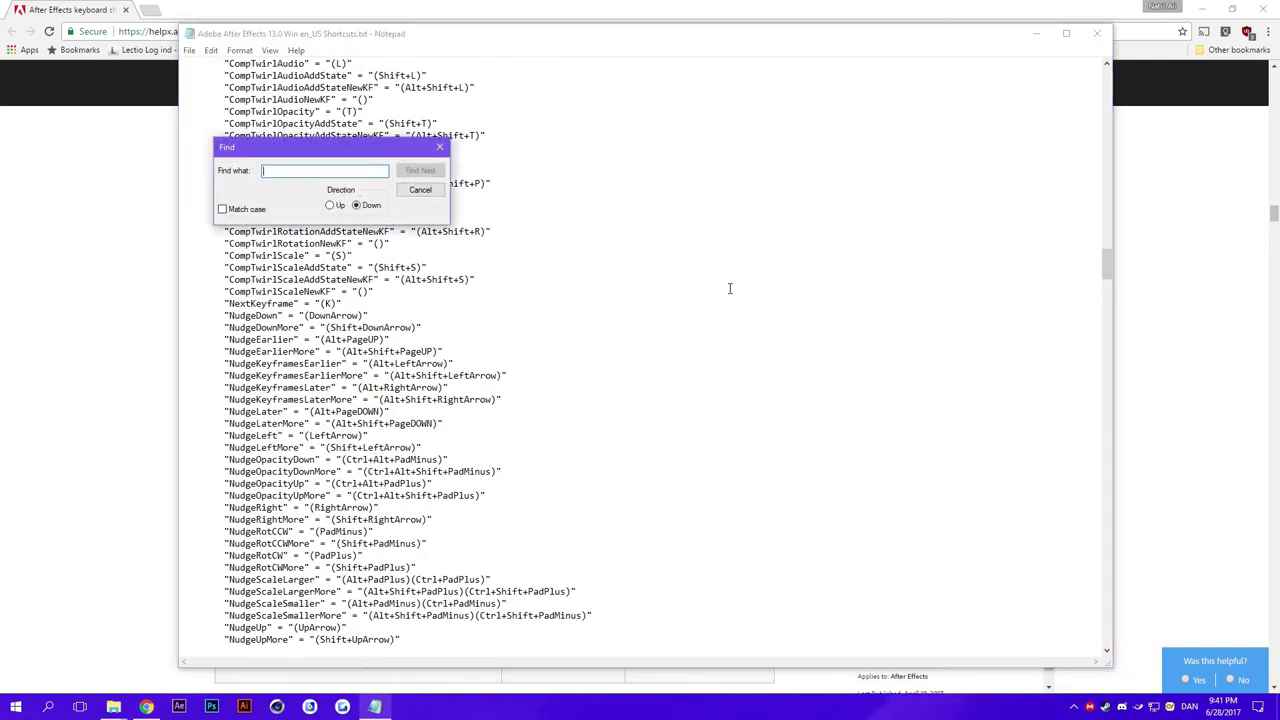
text(pageup)
key(Return)
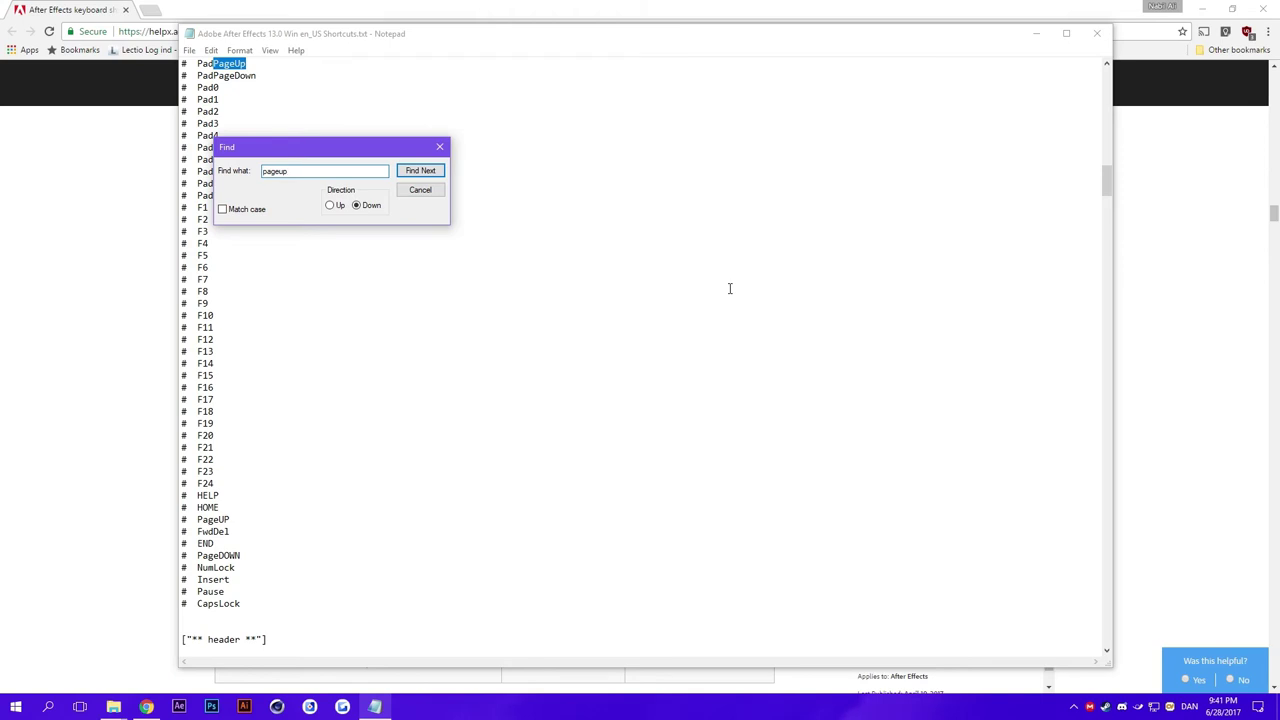
Step through the PageUP matches to the [CCompTime] TimeStepBack entry.
click(419, 172)
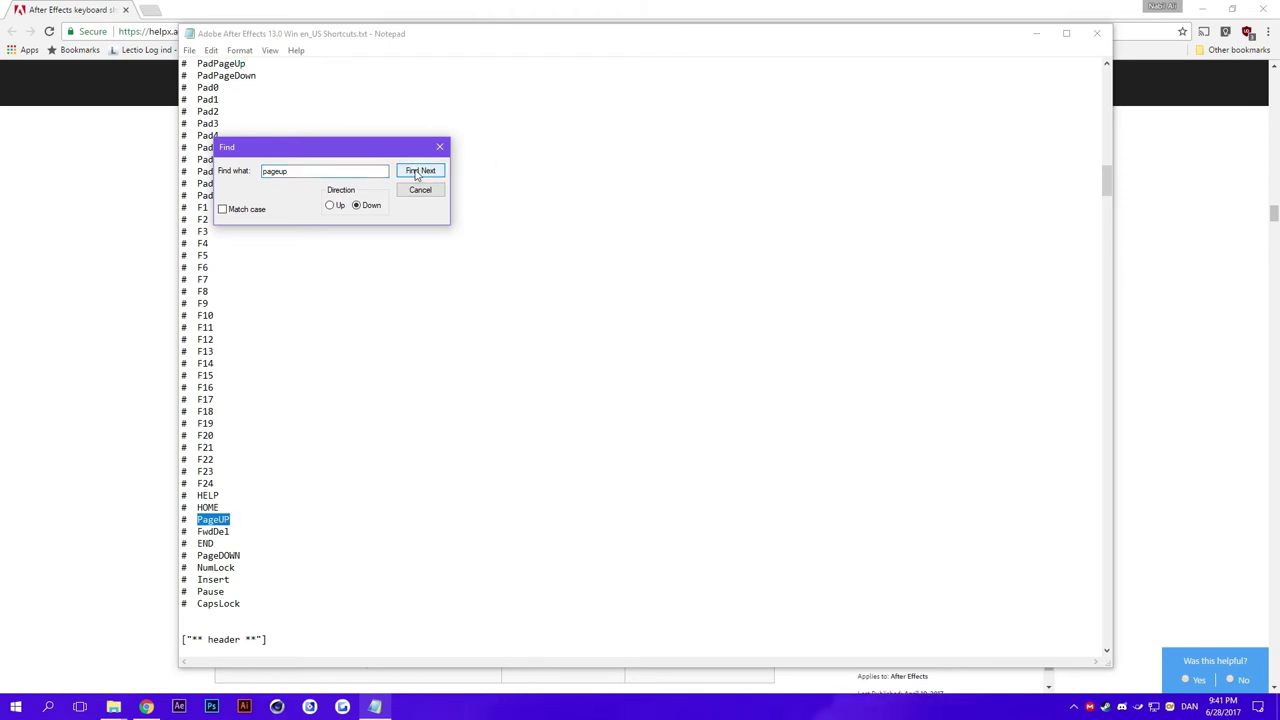
click(419, 172)
scroll(452, 207, down, 2)
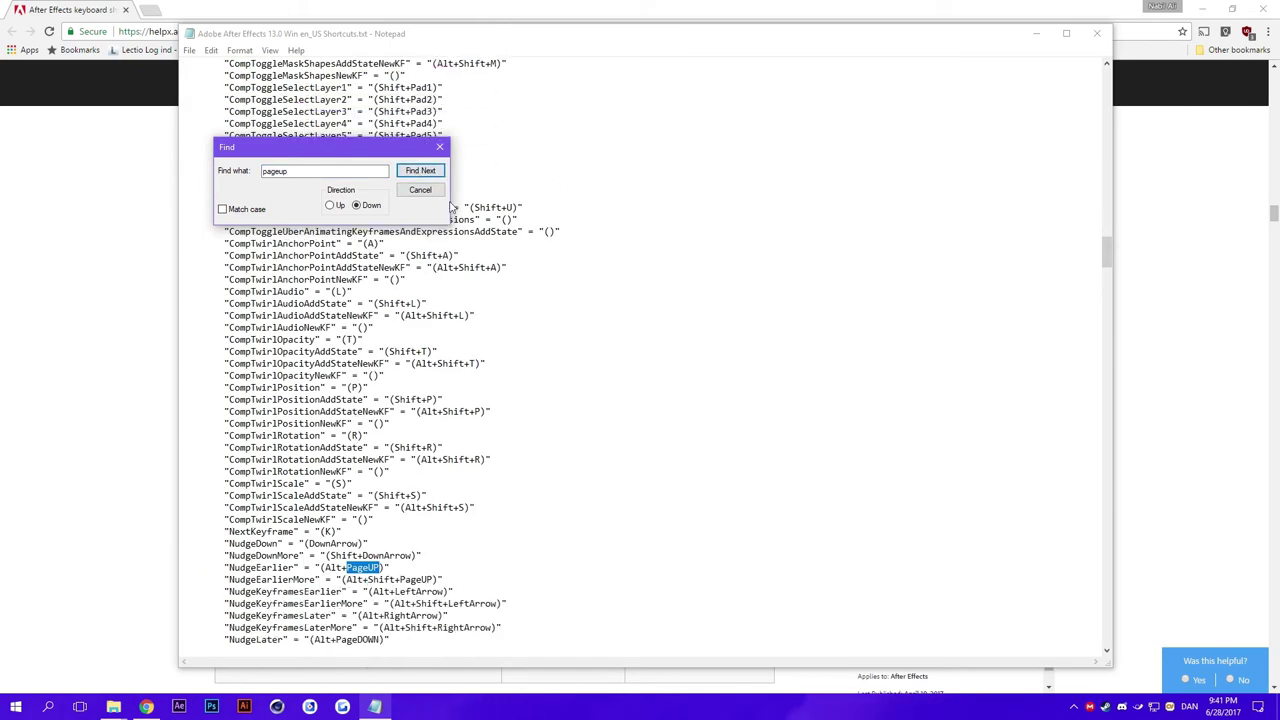
click(420, 172)
click(422, 173)
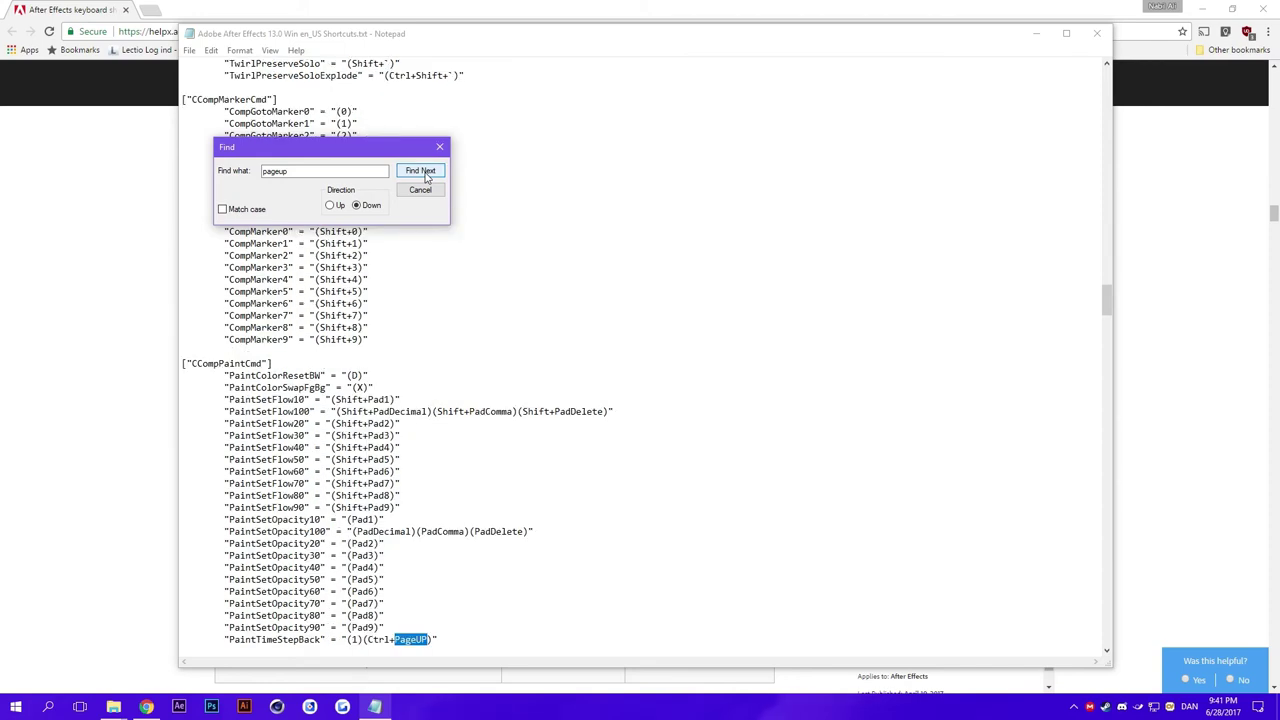
click(421, 172)
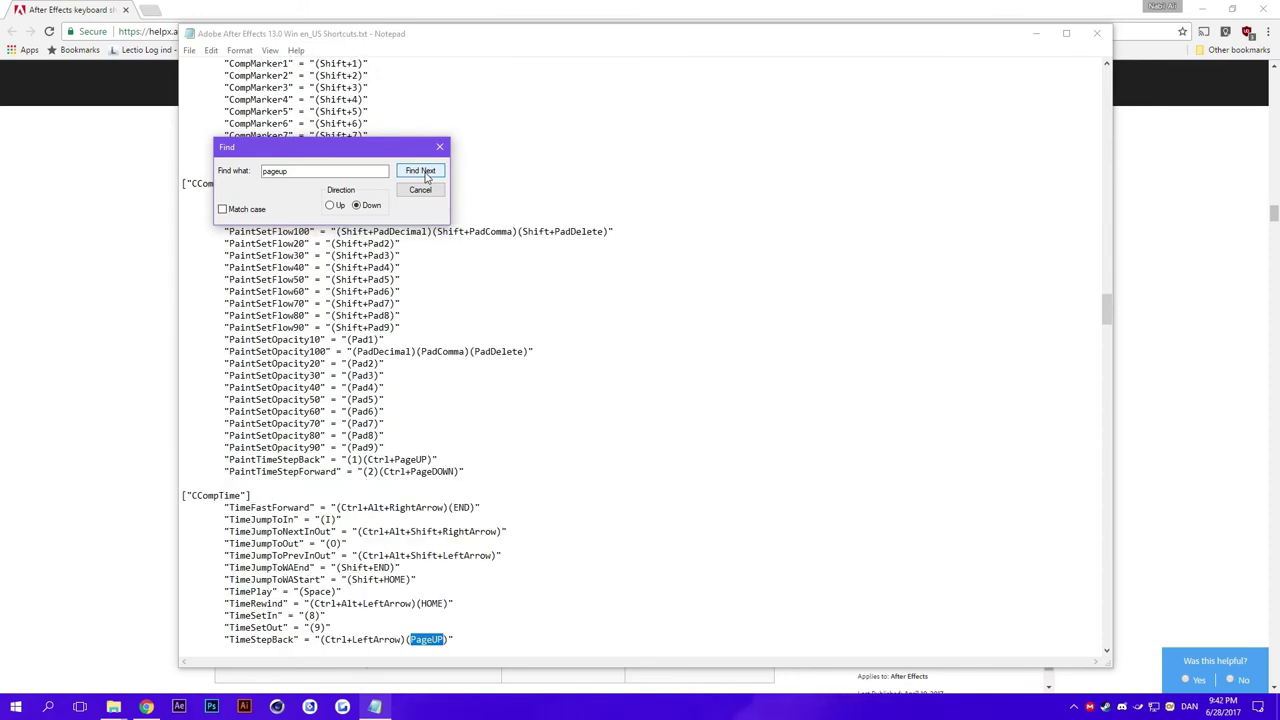
click(263, 639)
scroll(300, 610, down, 2)
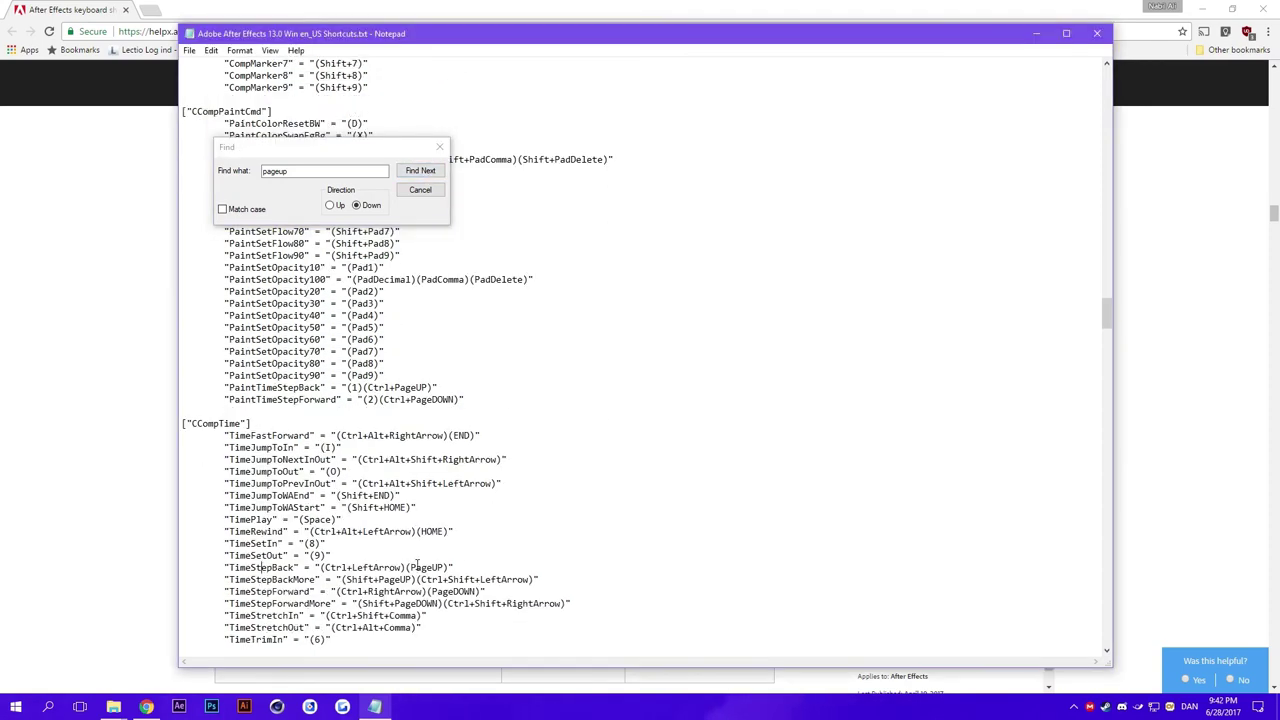
Replace PageUP with J so TimeStepBack reads (Ctrl+LeftArrow)(J), and close the Find box.
double_click(250, 567)
click(440, 567)
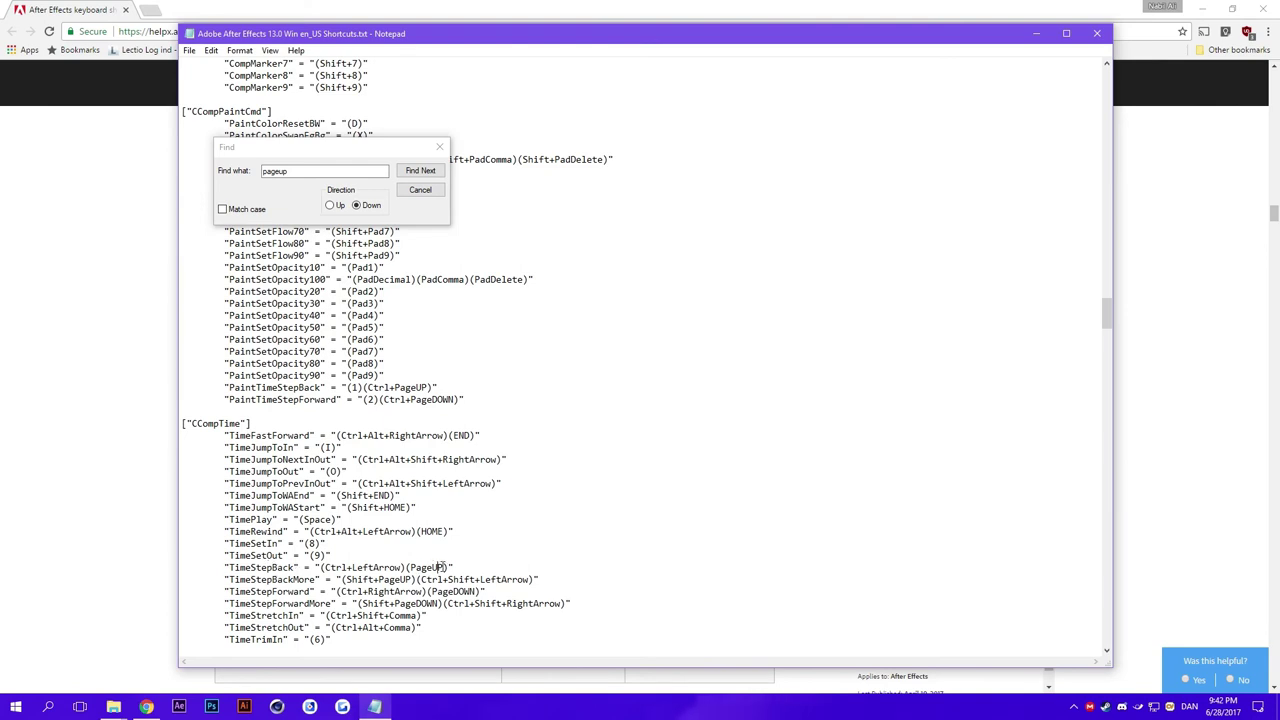
drag(447, 567, 410, 567)
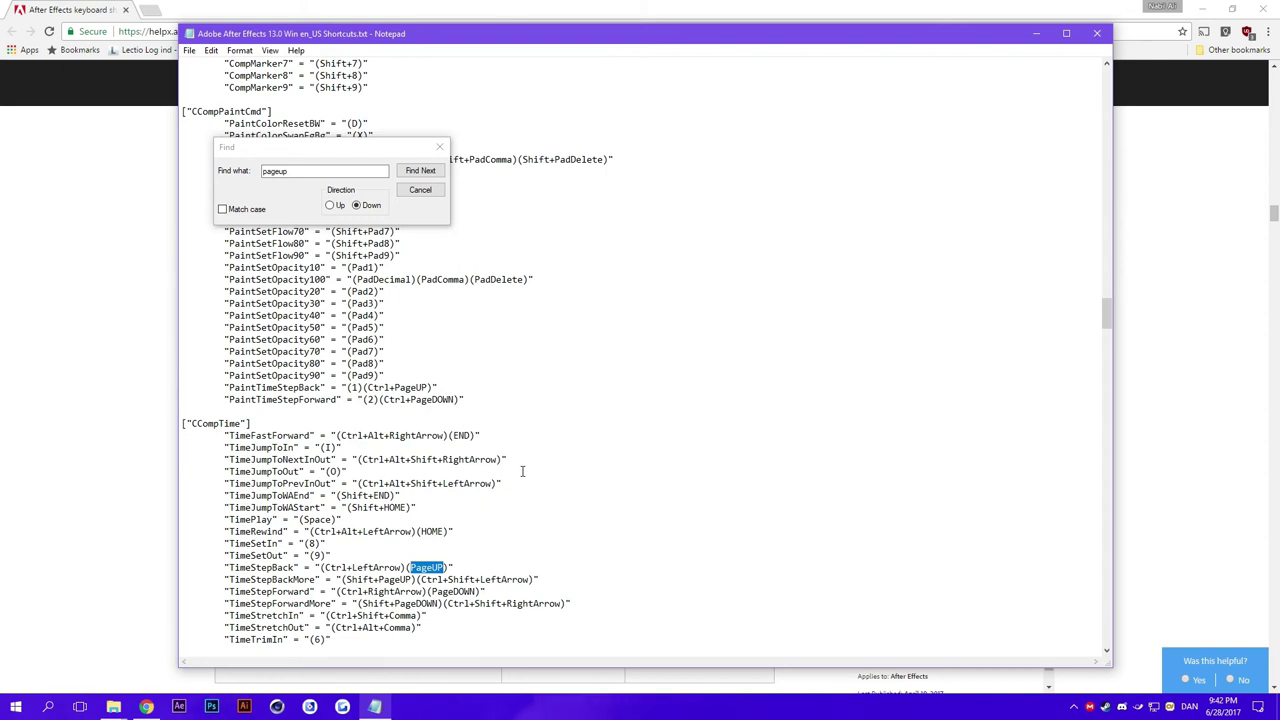
text(J)
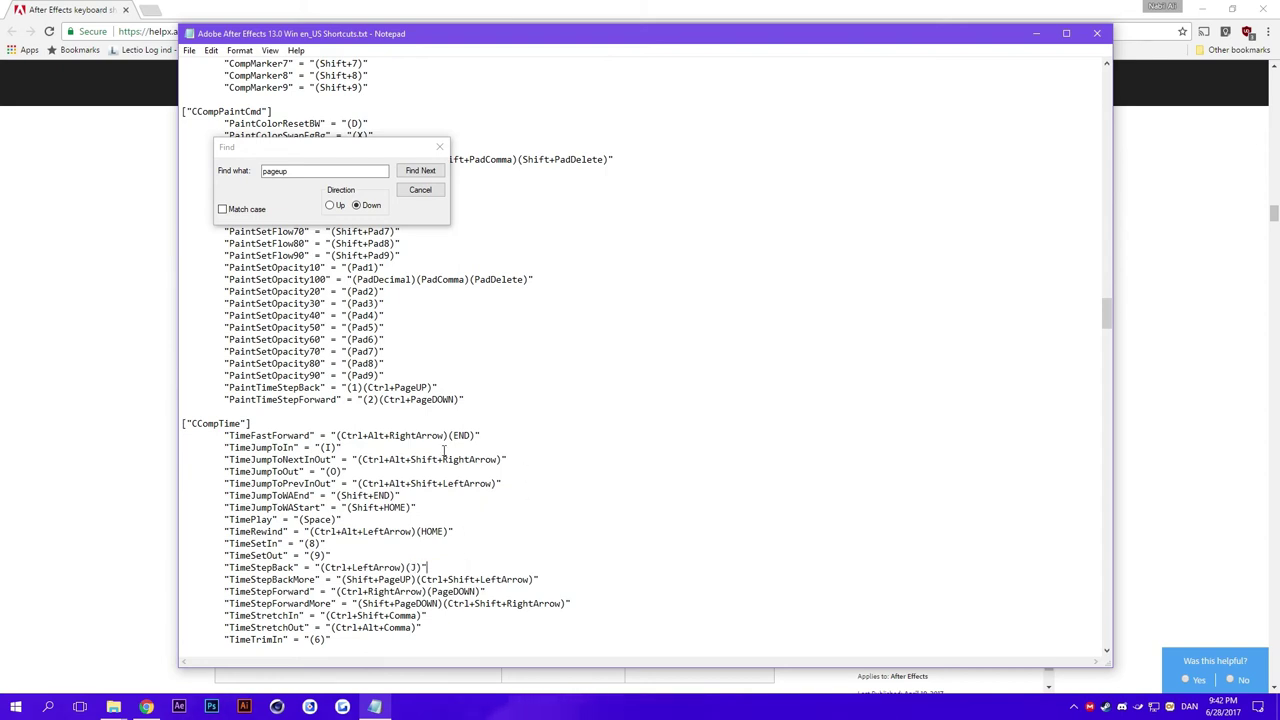
click(439, 147)
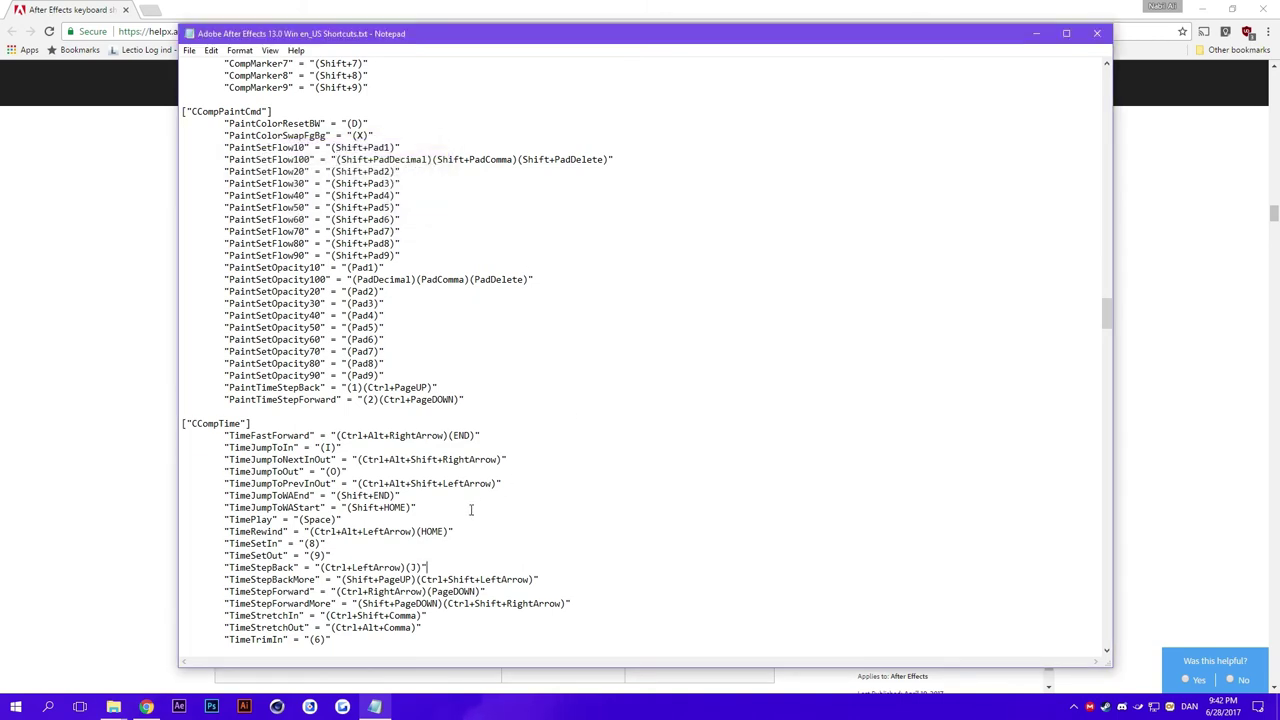
scroll(443, 558, down, 1)
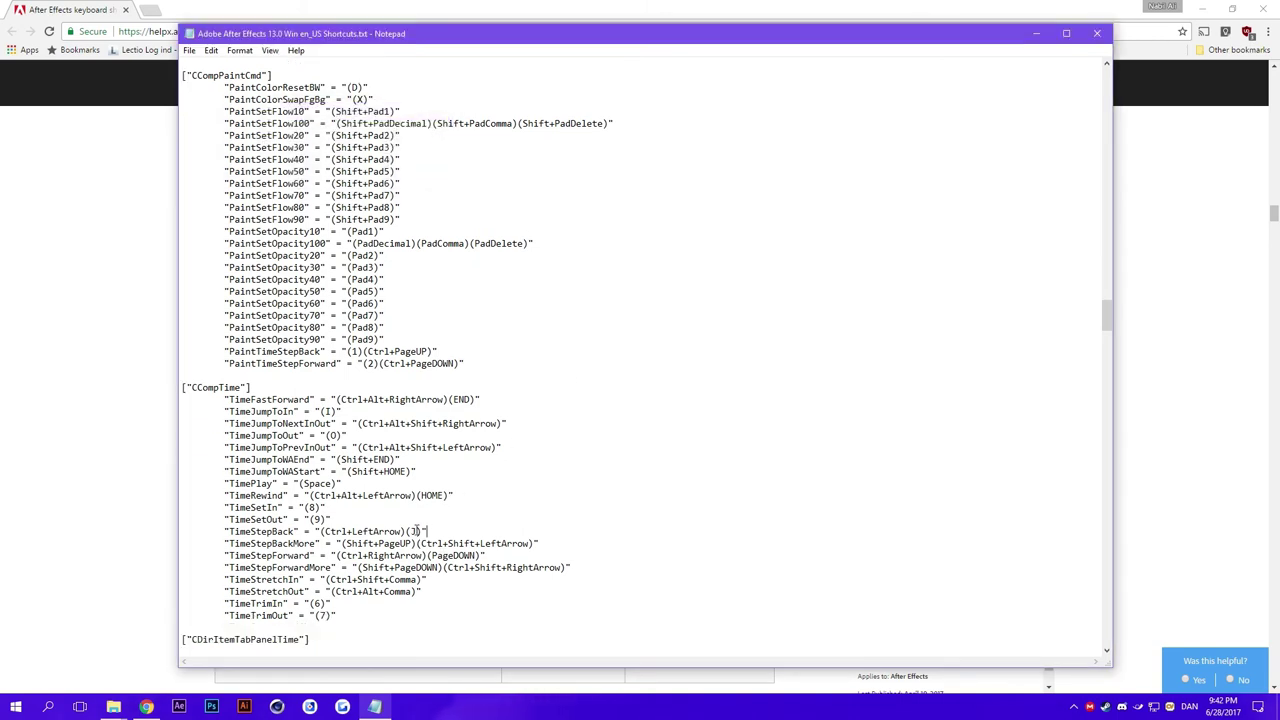
double_click(414, 531)
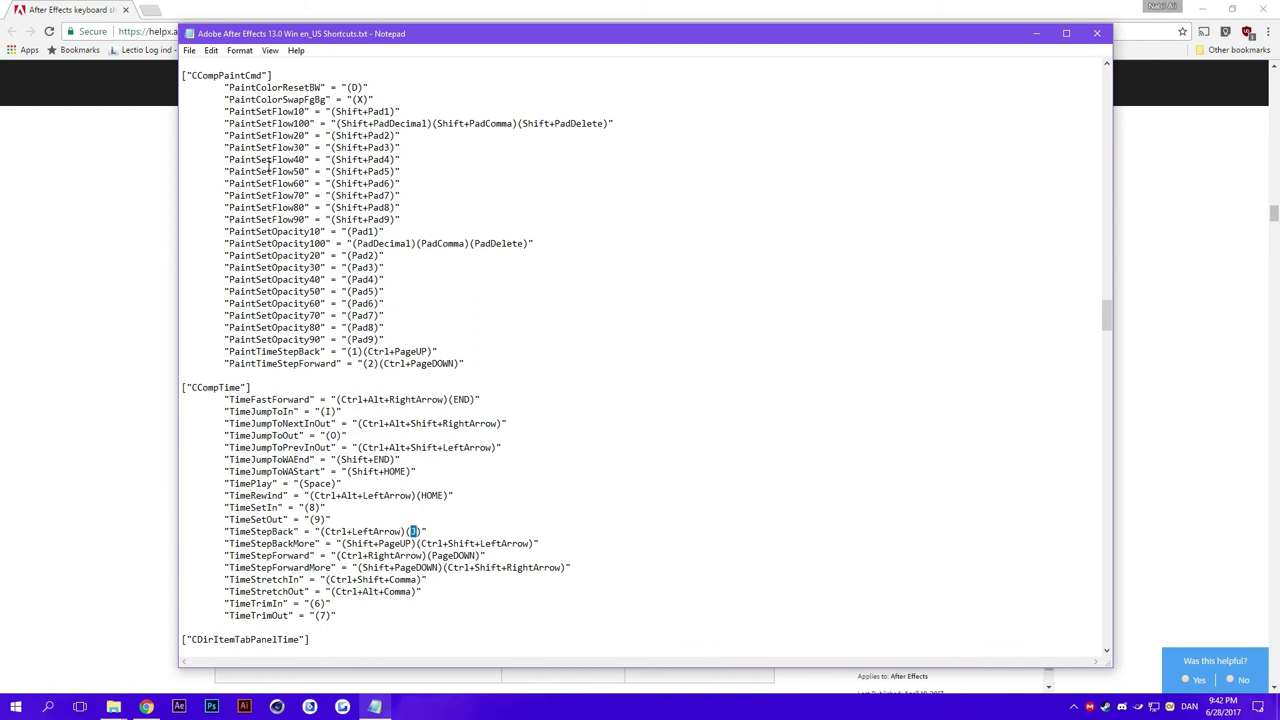
Save the edited Win en_US Shortcuts.txt file and review the entry.
click(189, 50)
click(100, 96)
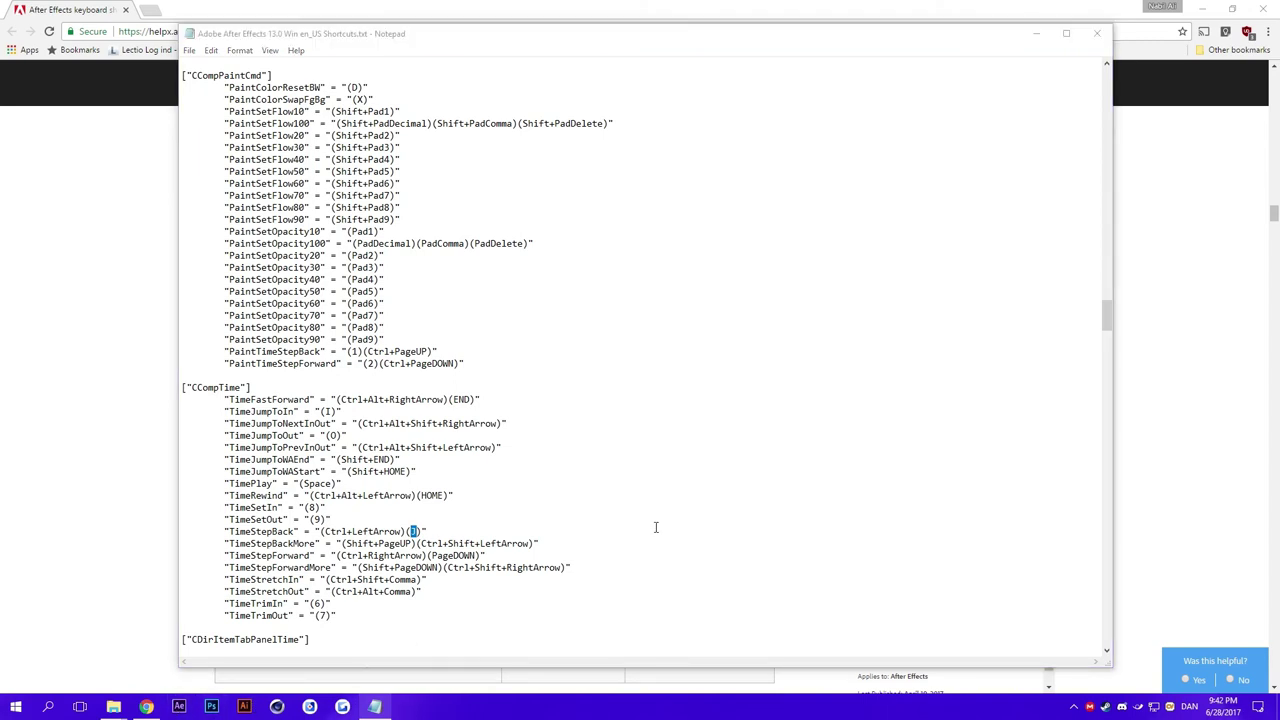
click(463, 530)
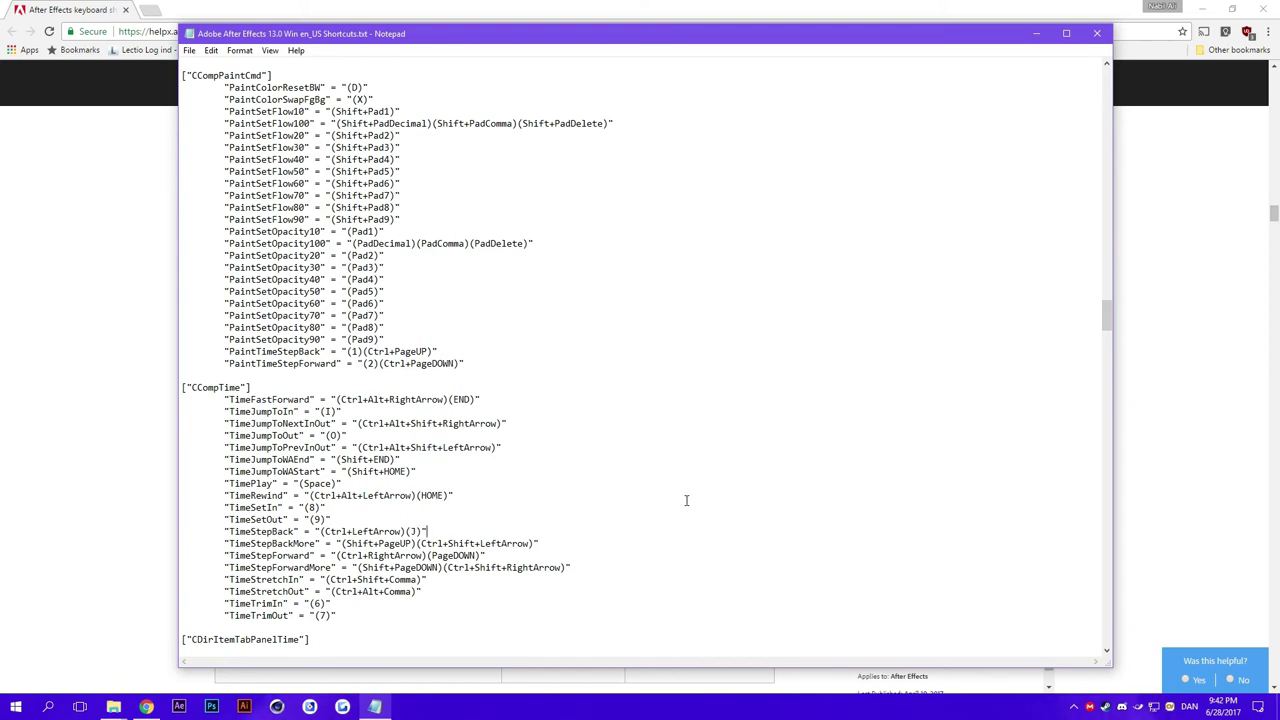
scroll(657, 460, down, 15)
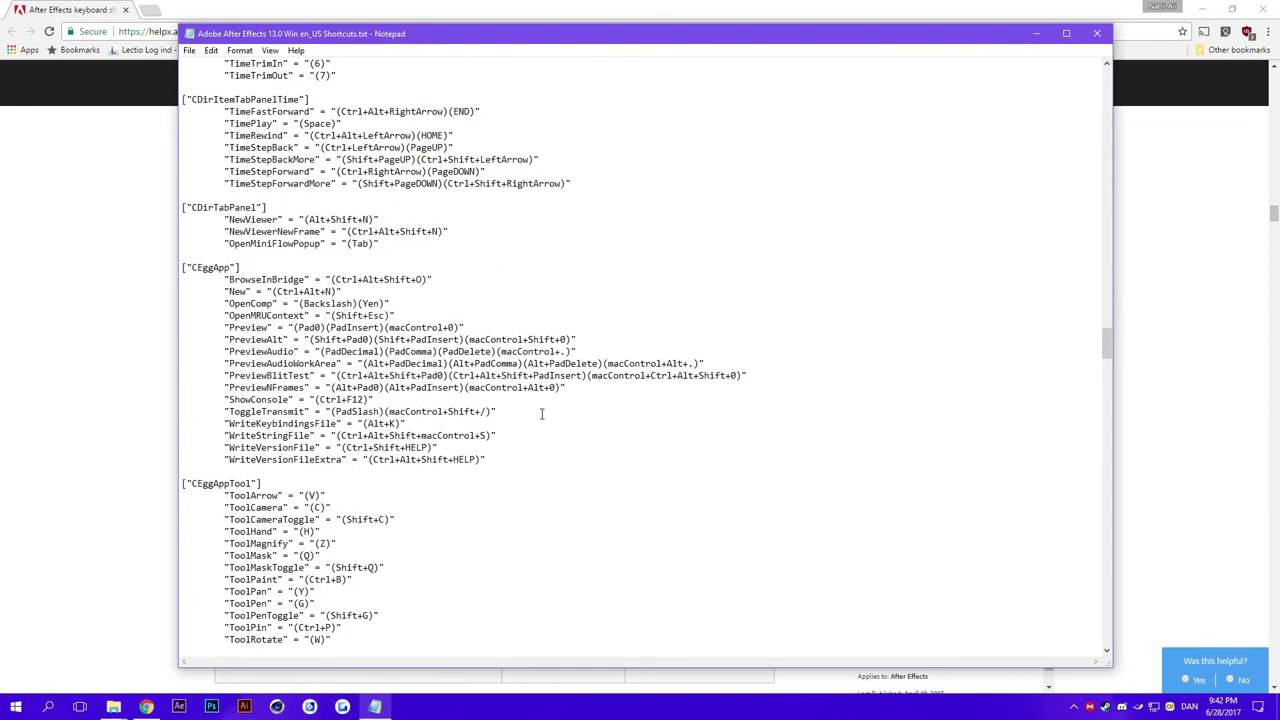
scroll(543, 410, up, 11)
scroll(541, 413, up, 2)
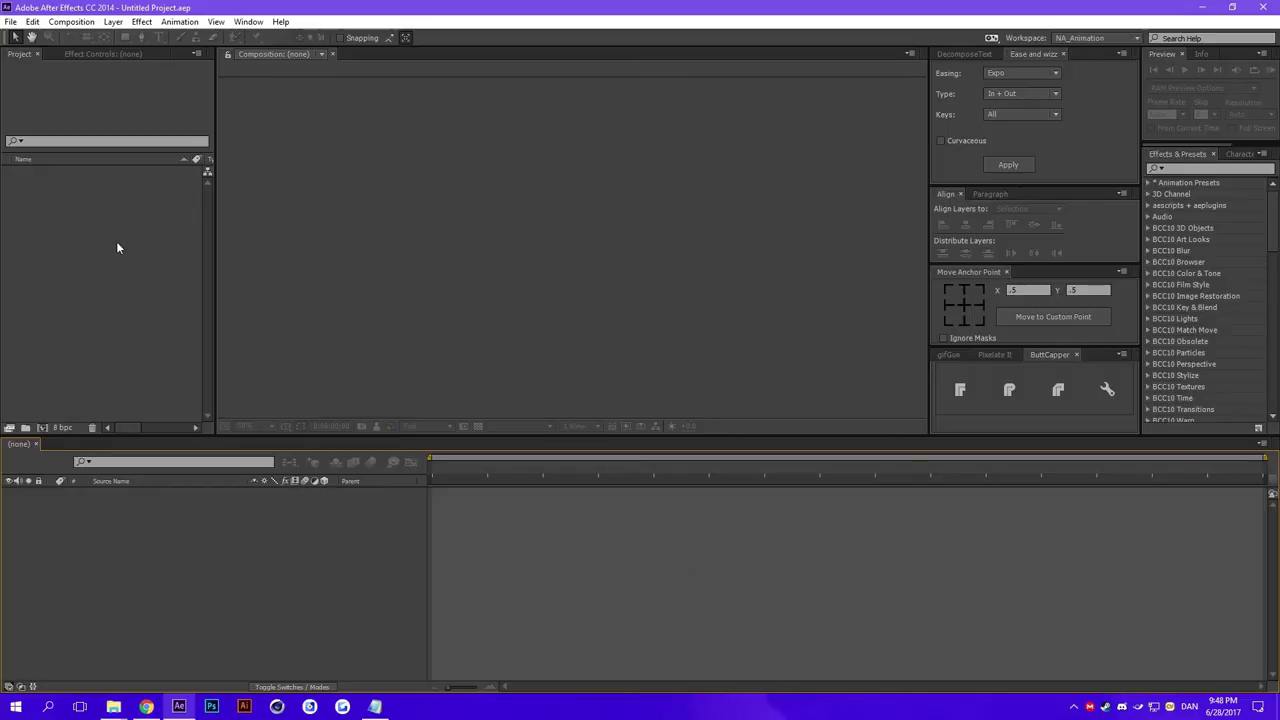
Create a new composition, Comp 1, at the default 1920x1080, 29.97 fps settings.
right_click(116, 248)
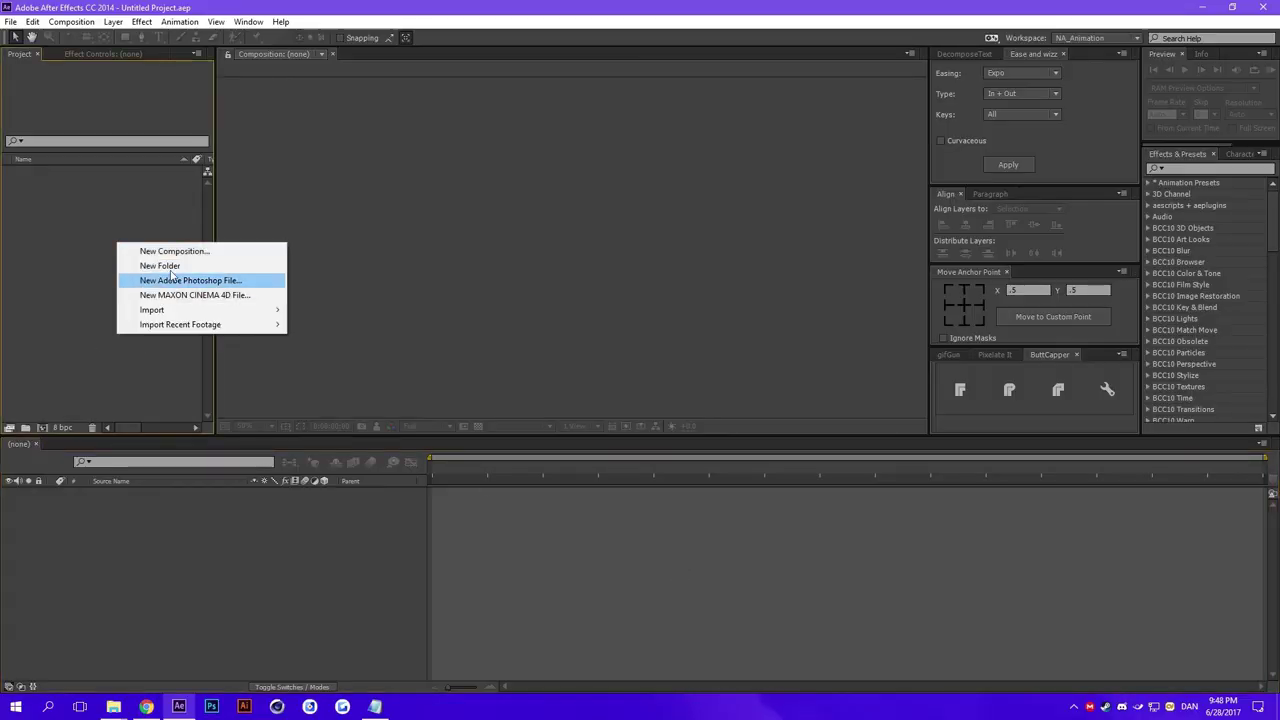
click(200, 250)
click(851, 555)
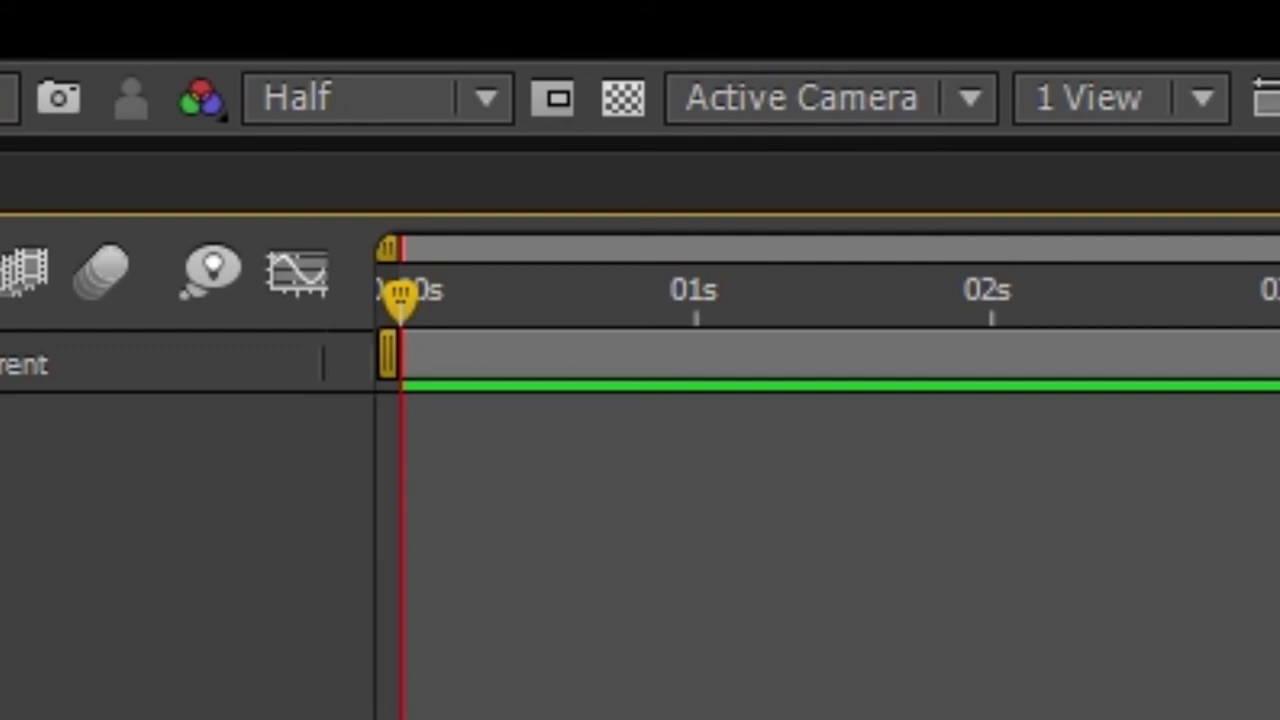
Move the playhead to the end of Comp 1 and step it back four frames.
key(End)
key(Page_Up)
key(Page_Up)
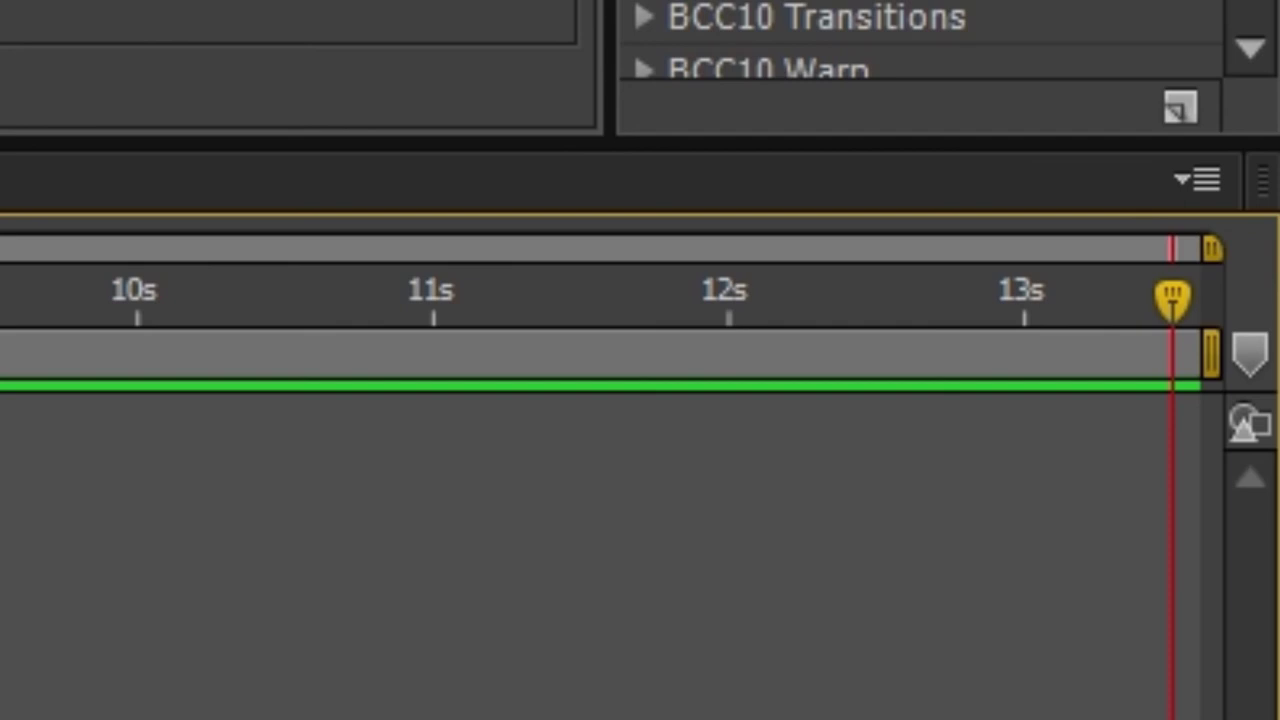
key(Page_Up)
key(Page_Up)
key(Page_Up)
key(Page_Up)
key(Page_Up)
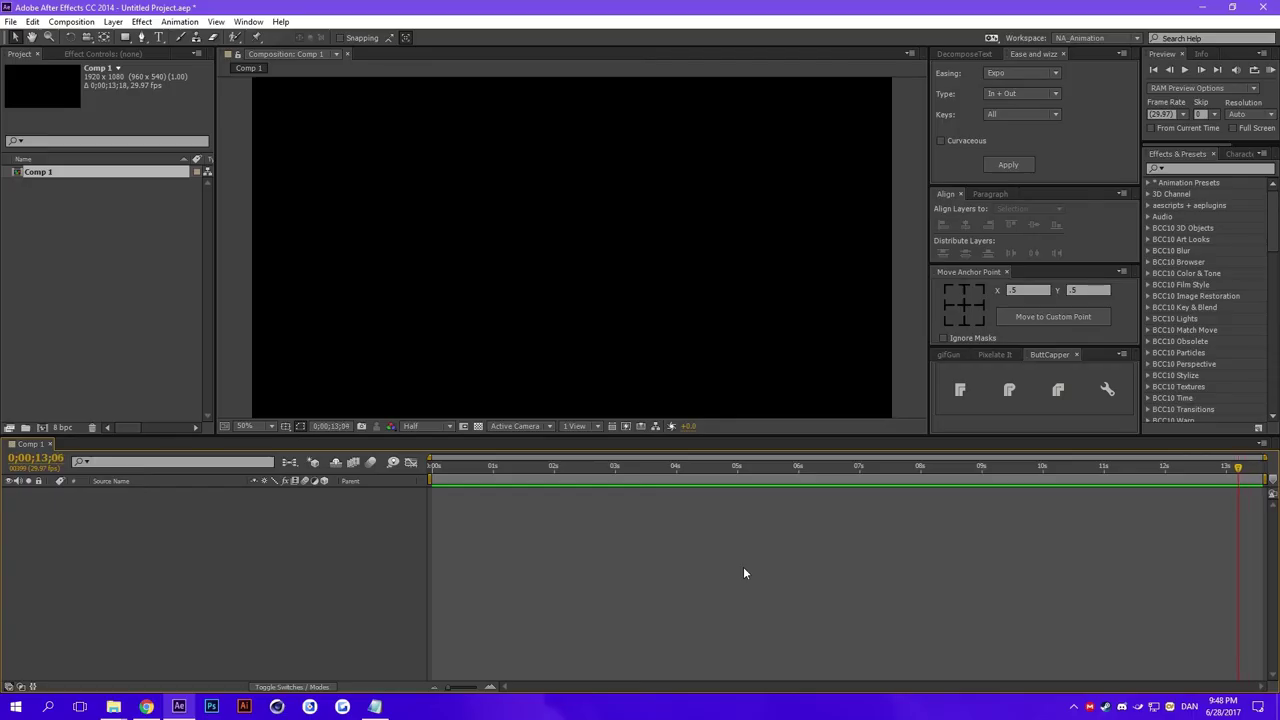
key(Page_Up)
key(Page_Up)
key(Page_Up)
key(Page_Up)
key(Page_Up)
key(Page_Up)
key(Page_Up)
key(Page_Up)
key(Page_Up)
key(Page_Up)
key(Page_Up)
key(Page_Up)
key(Page_Up)
key(Page_Up)
key(Page_Up)
key(Page_Up)
key(Page_Up)
key(Page_Up)
key(Page_Up)
key(Page_Up)
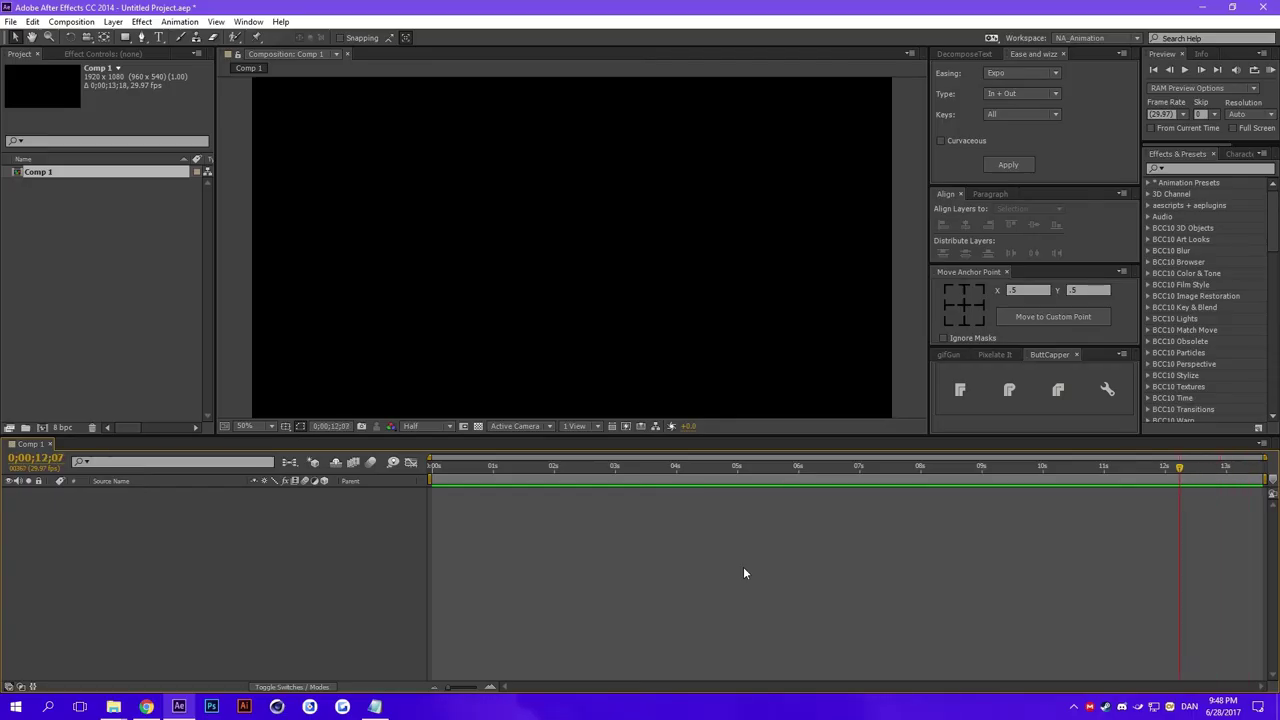
key(Page_Up)
key(Page_Up)
key(Page_Up)
key(Page_Up)
key(Page_Up)
key(Page_Up)
key(Page_Up)
key(Page_Up)
key(Page_Up)
key(Page_Up)
key(Page_Up)
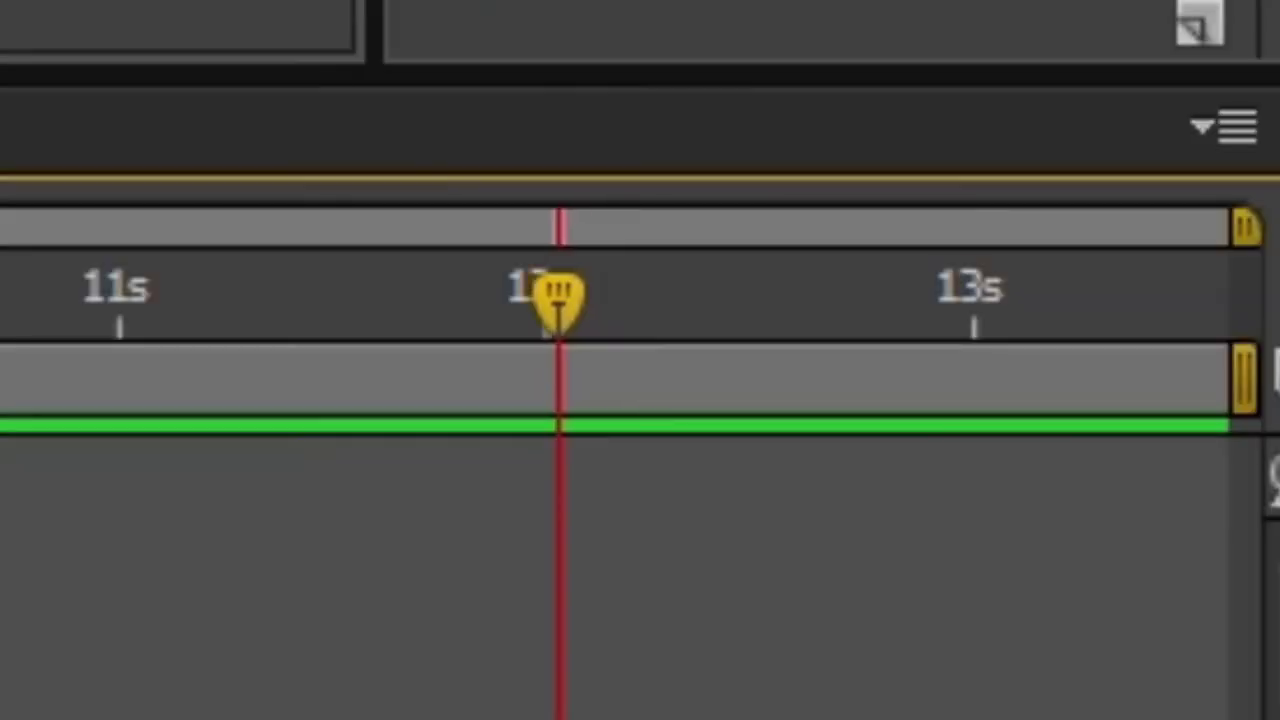
Return to the composition end and step back frame by frame to 0;00;12;17.
key(End)
key(Page_Up)
key(Page_Up)
key(Page_Up)
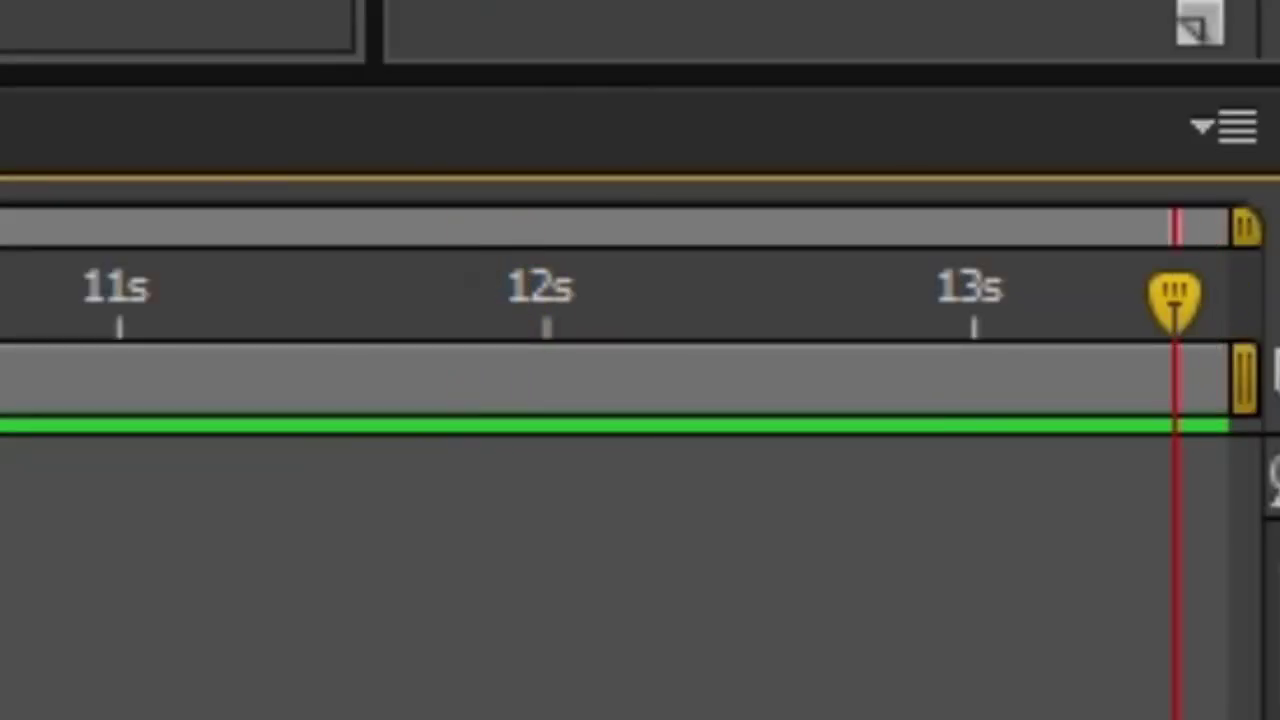
key(Page_Up)
key(Page_Up)
key(Page_Up)
key(Page_Up)
key(Page_Up)
key(Page_Up)
key(Page_Up)
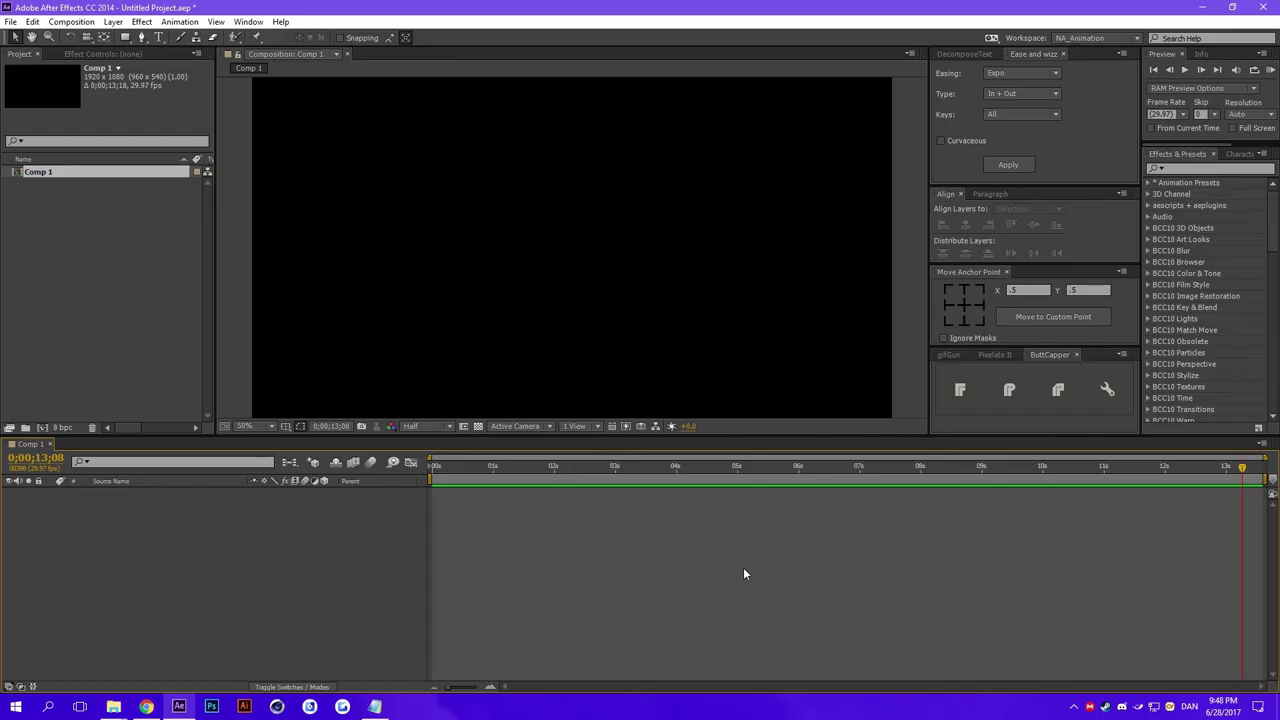
key(Page_Up)
key(Page_Up)
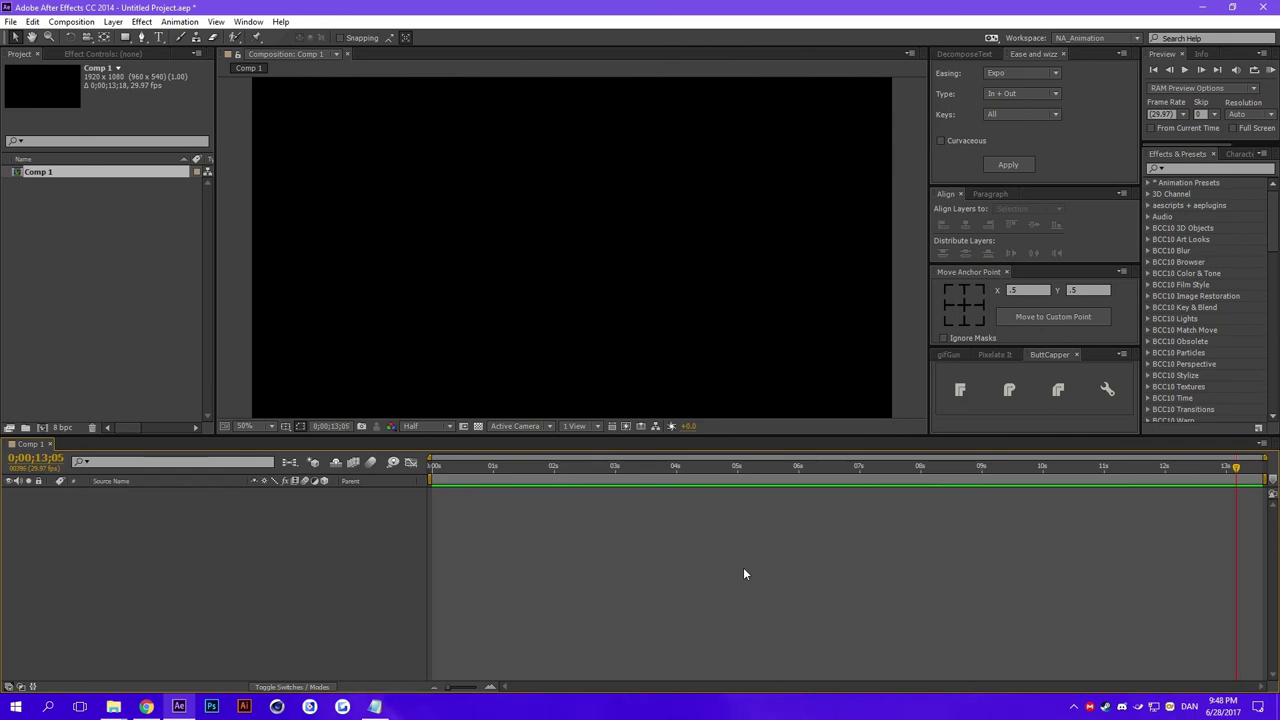
key(Page_Up)
key(Page_Up)
key(Page_Up)
key(Page_Up)
key(Page_Up)
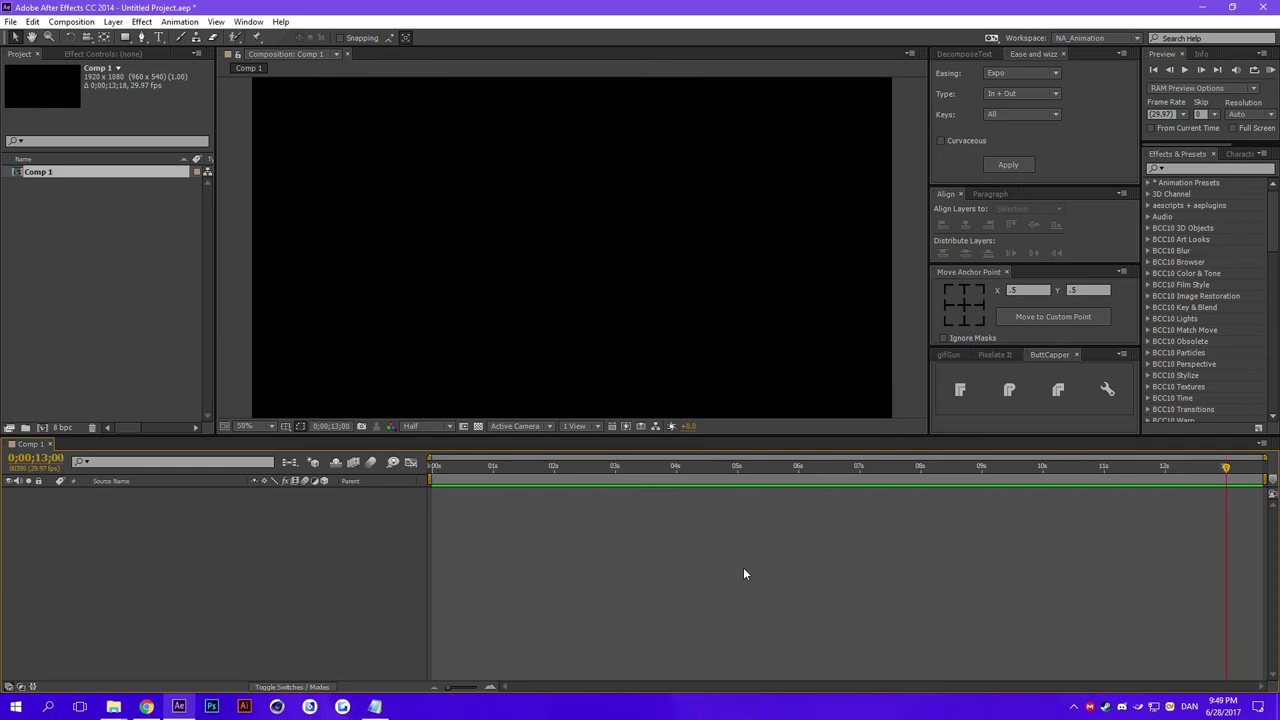
key(Page_Up)
key(Page_Up)
key(Page_Up)
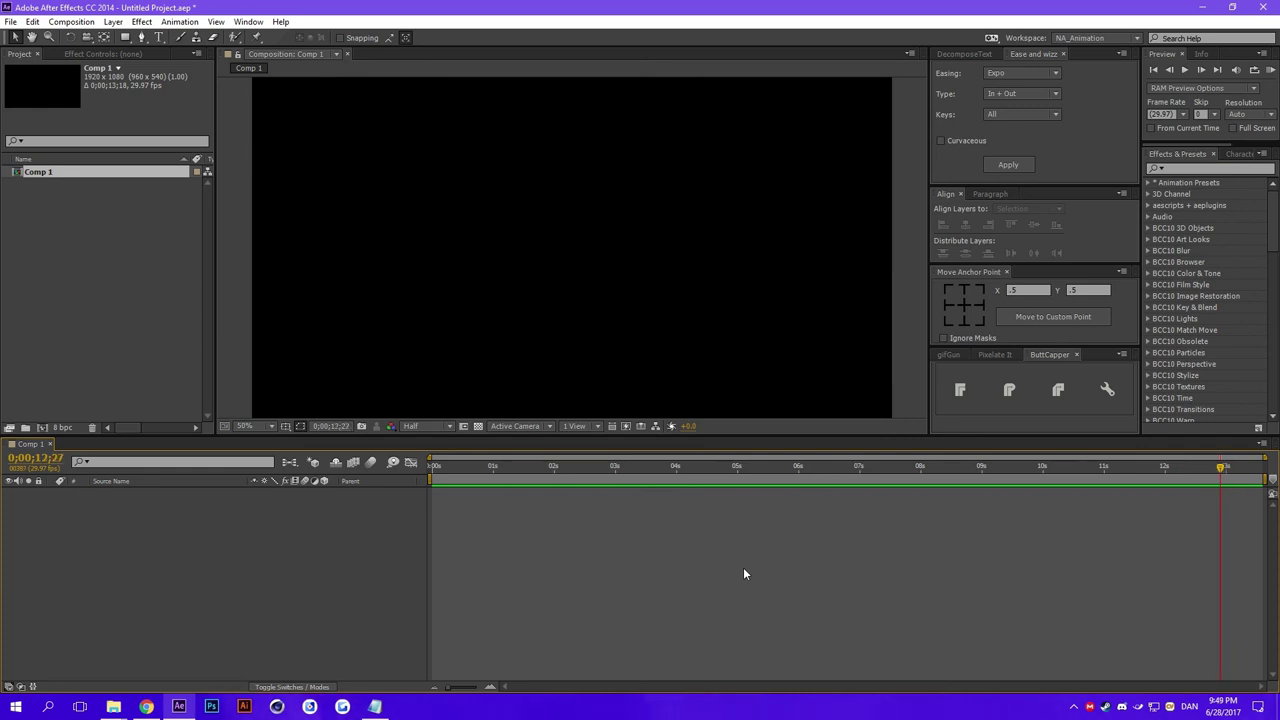
key(Page_Up)
key(Page_Up)
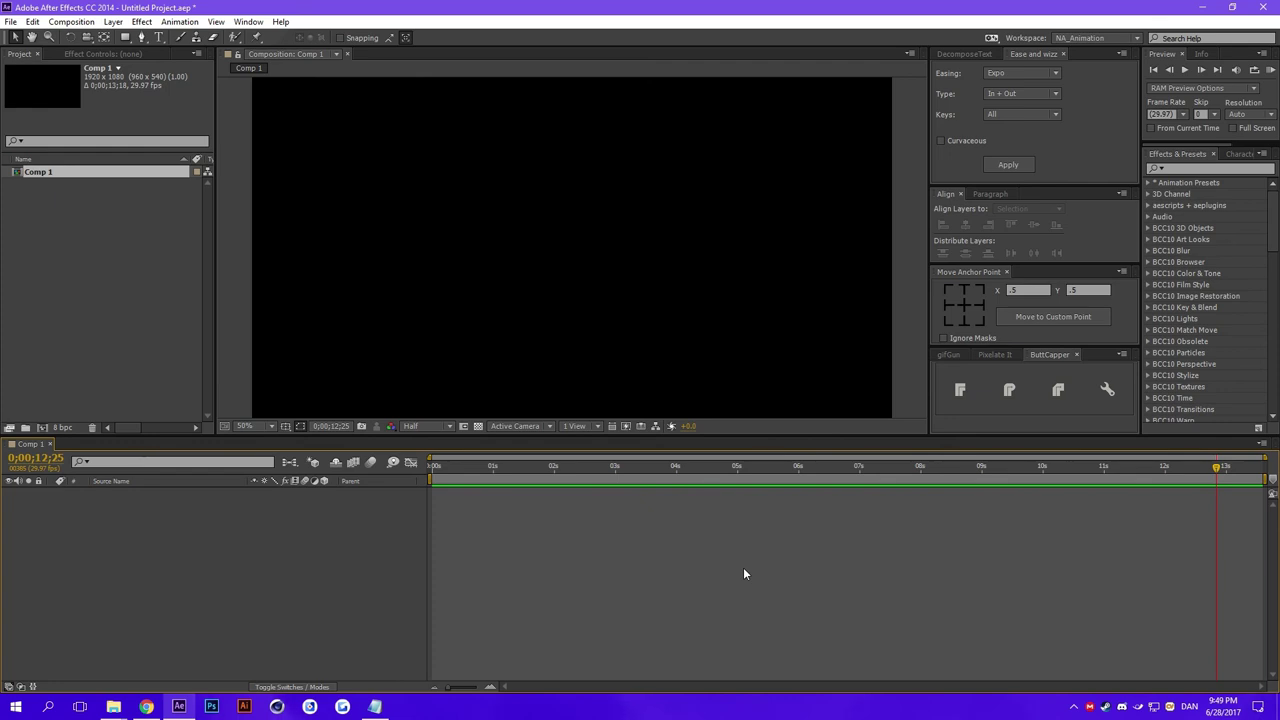
key(Page_Up)
key(Page_Up)
key(Page_Up)
key(Page_Up)
key(Page_Up)
key(Page_Up)
key(Page_Up)
key(Page_Up)
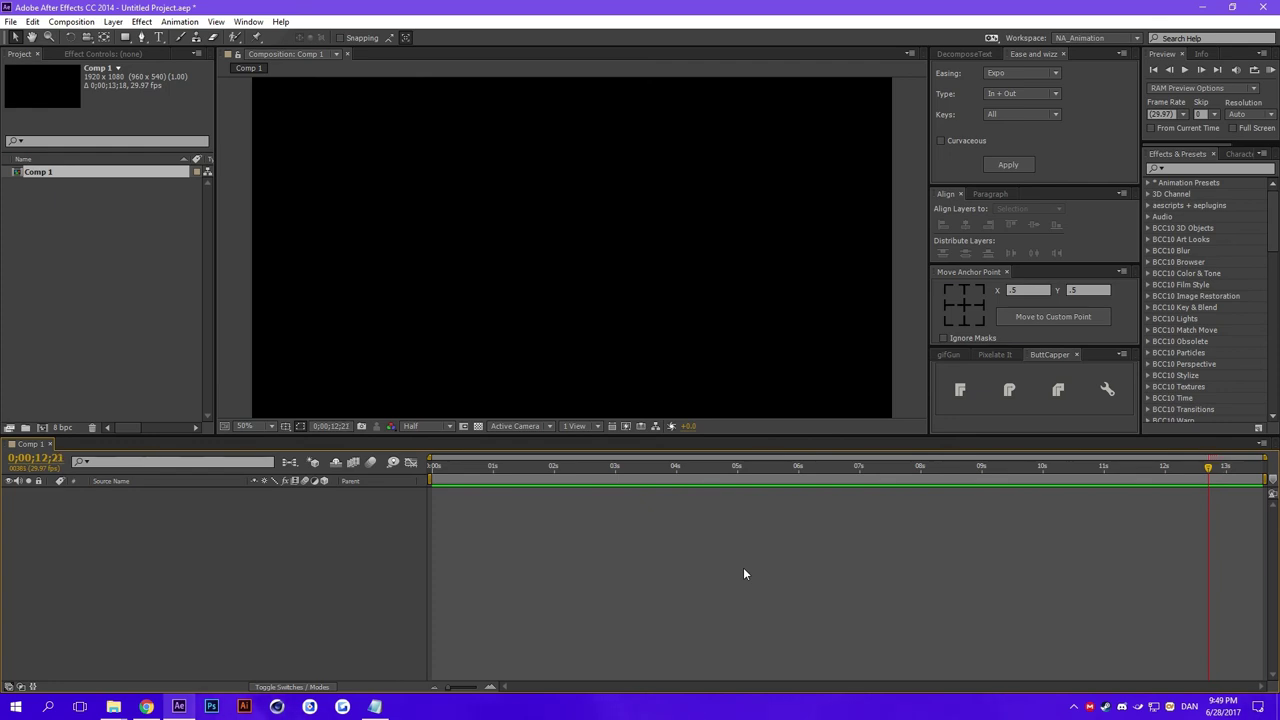